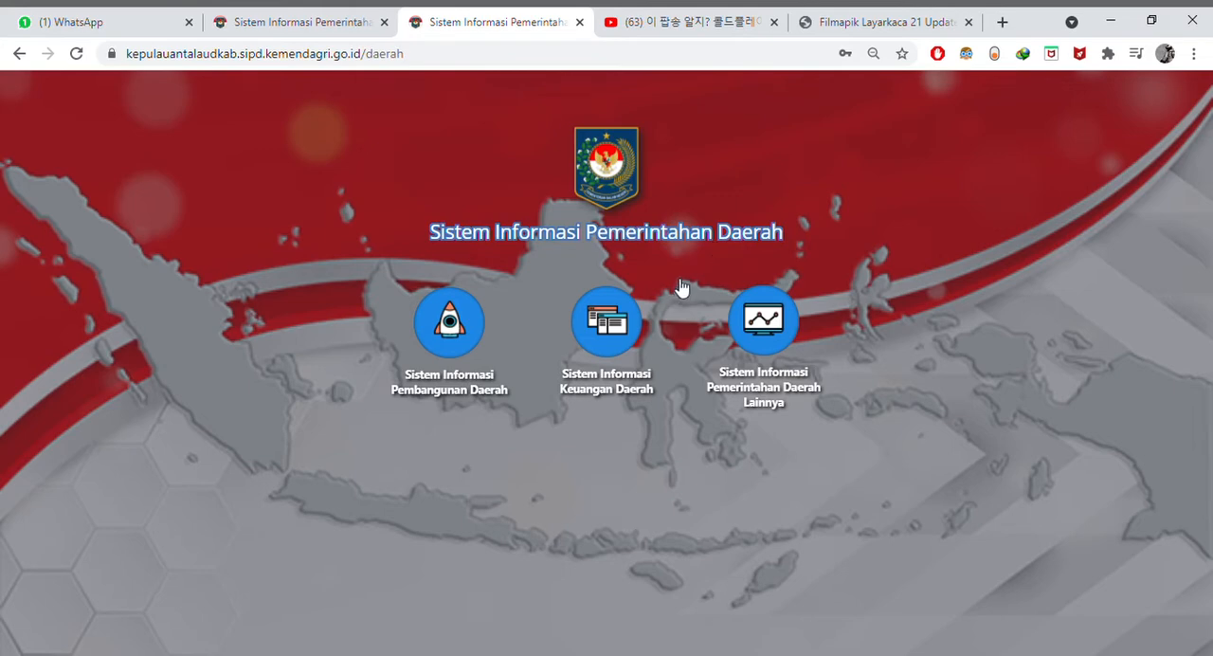
- Log in to Perencanaan Pembangunan Daerah under Sistem Informasi Pembangunan Daerah with the prefilled credentials
{"action": "left_click", "coordinate": [456, 327]}
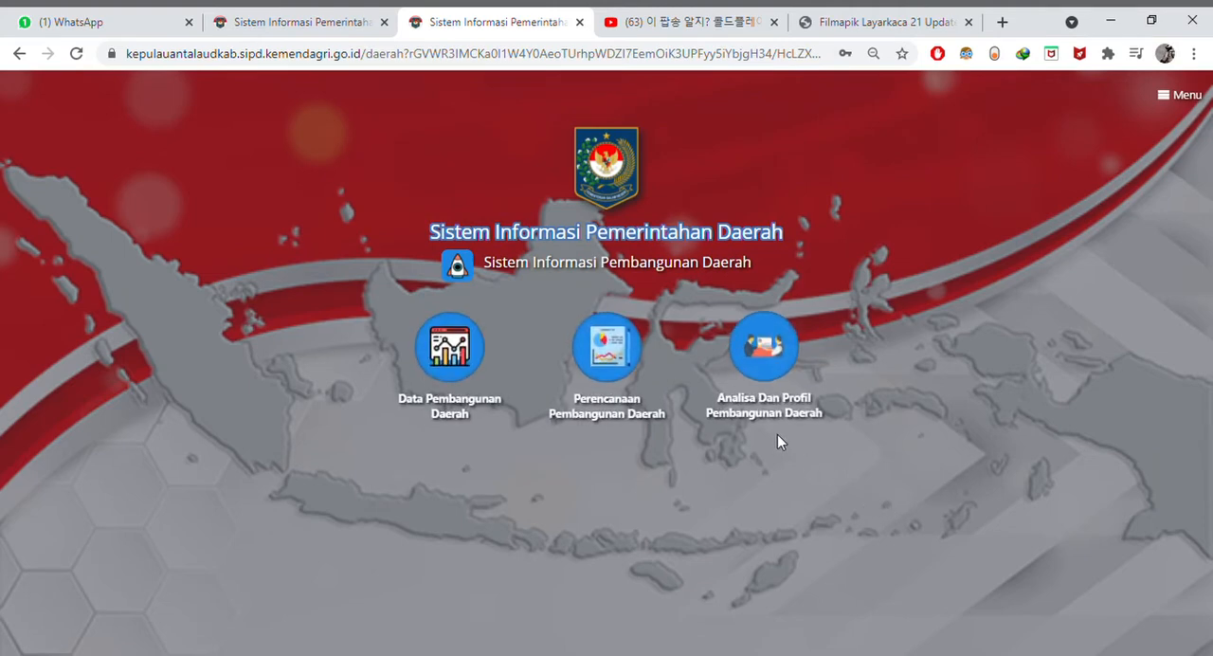
{"action": "left_click", "coordinate": [605, 354]}
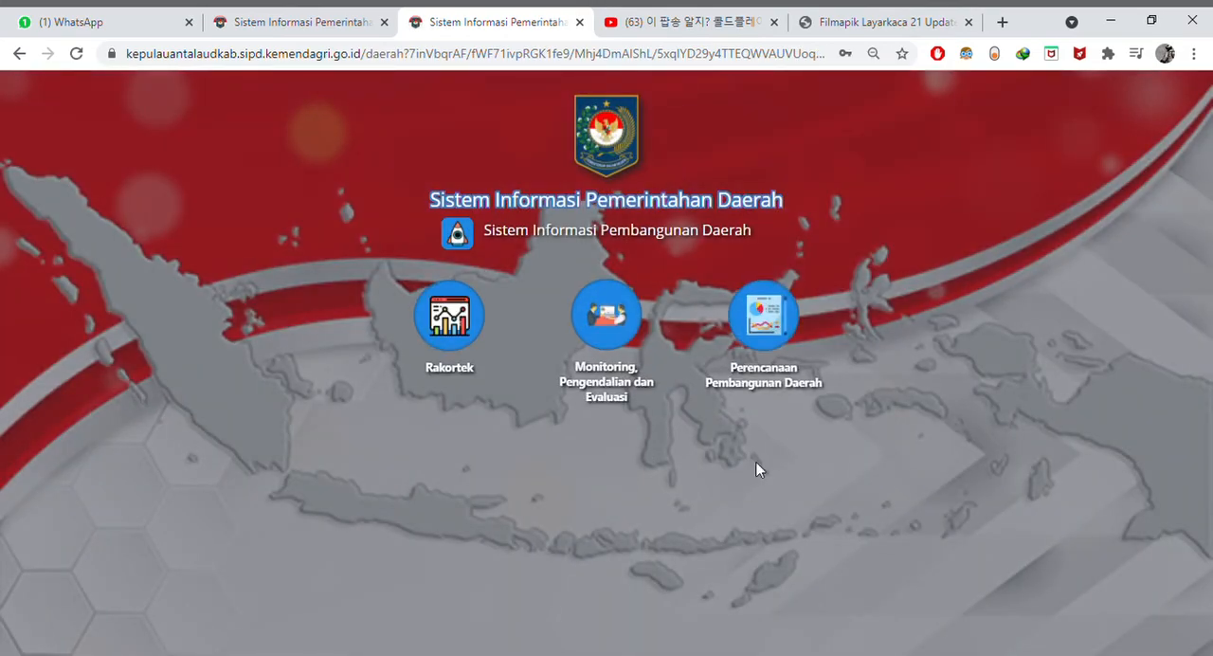
{"action": "left_click", "coordinate": [765, 324]}
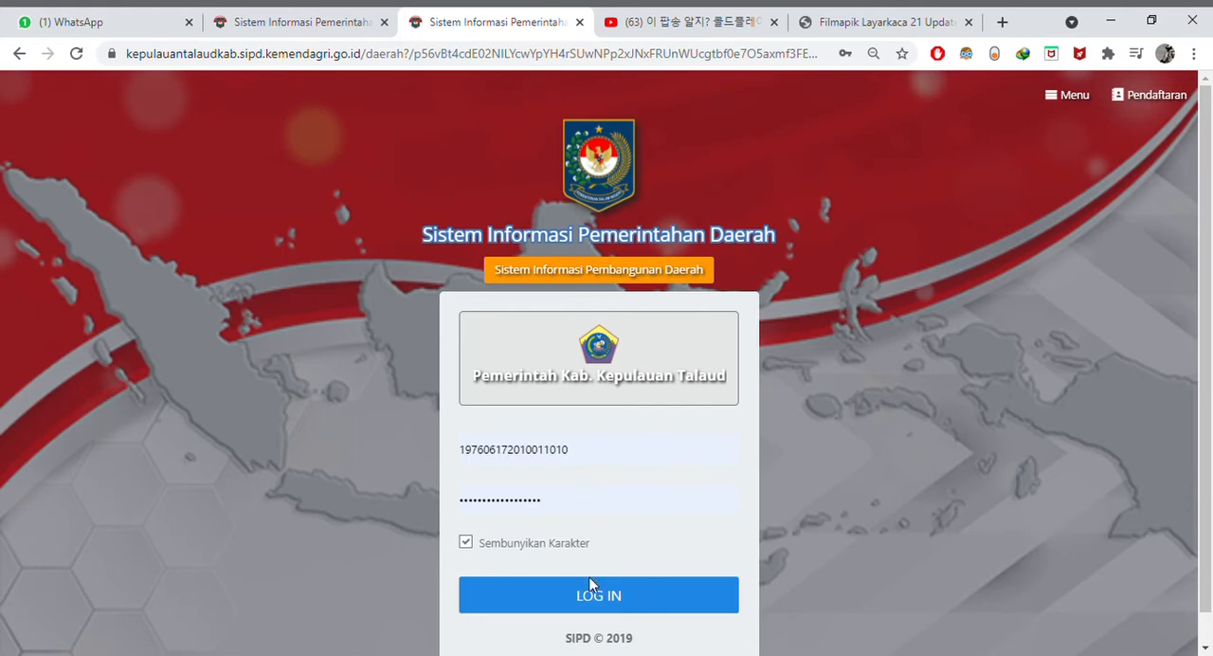
{"action": "left_click", "coordinate": [612, 599]}
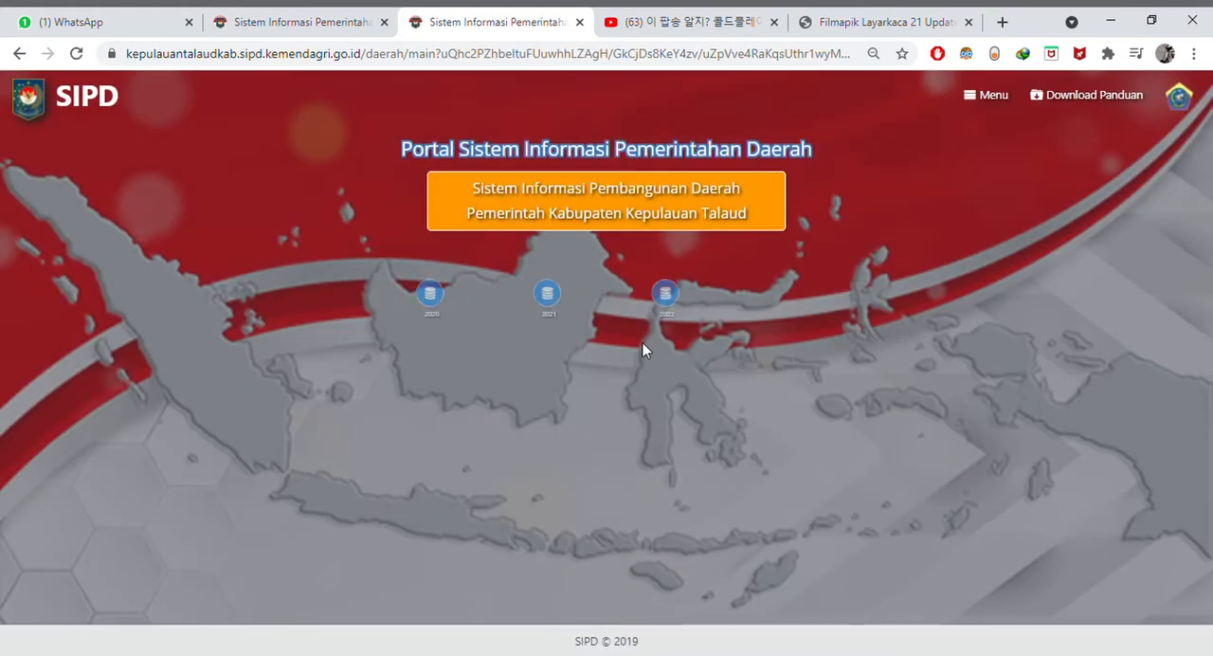
- Open the RKPD planning dashboard for the year 2022 and look over its stages
{"action": "left_click", "coordinate": [669, 289]}
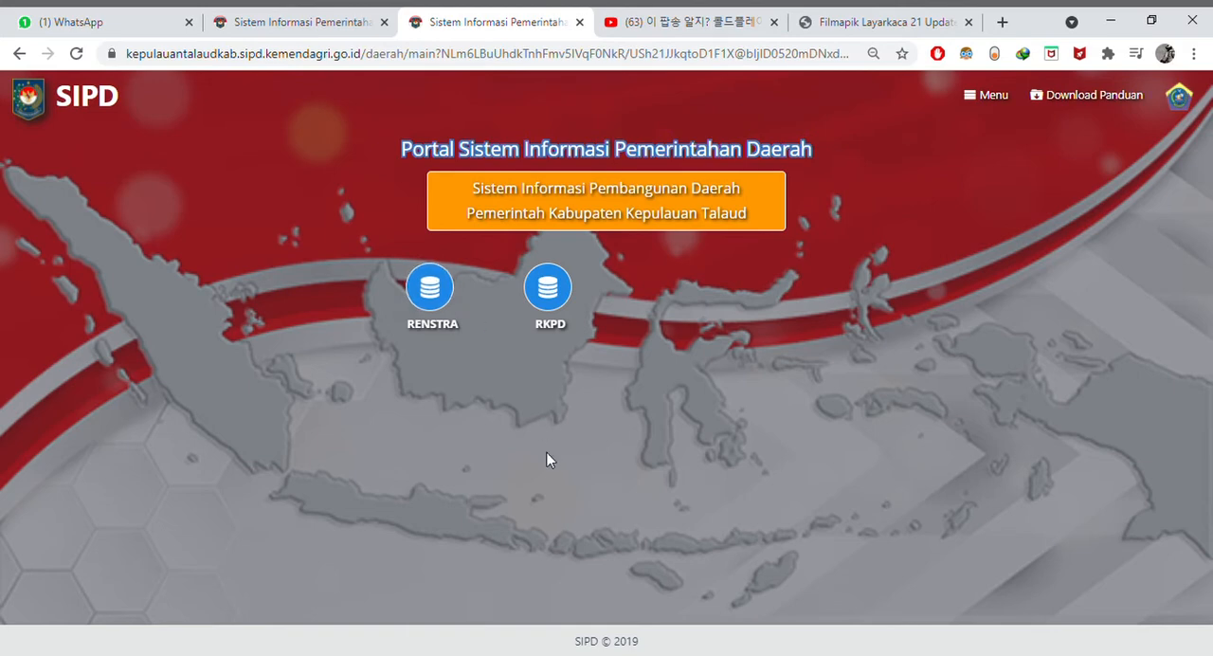
{"action": "left_click", "coordinate": [559, 281]}
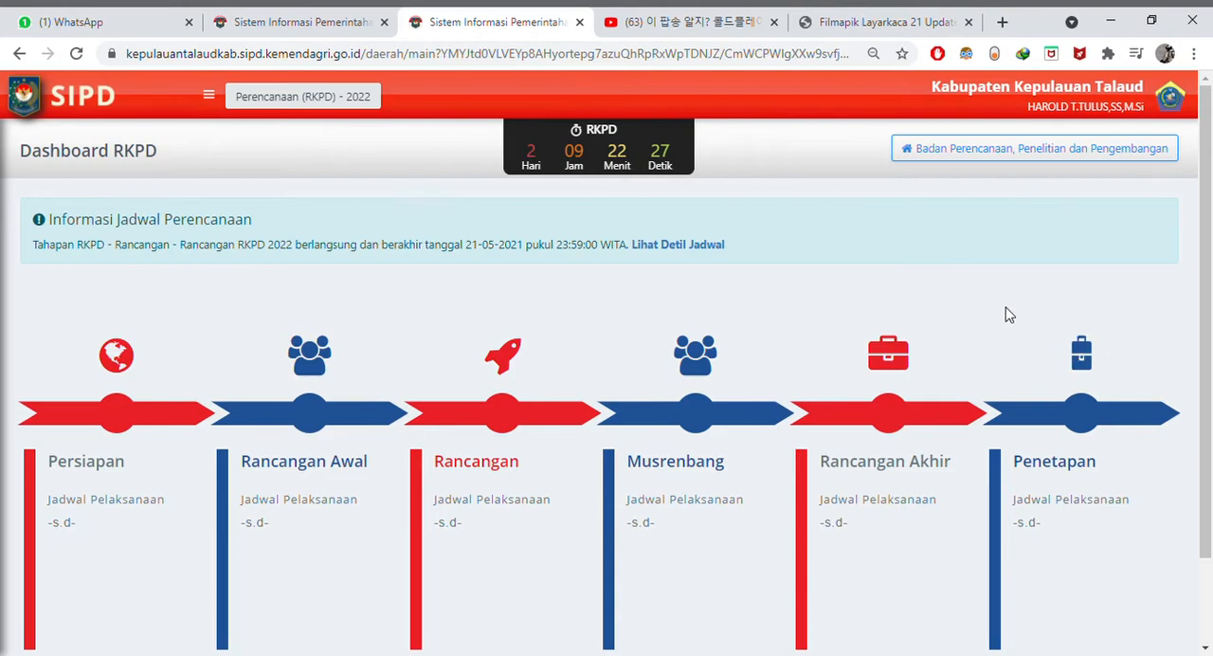
{"action": "scroll", "coordinate": [1009, 314], "scroll_direction": "down", "scroll_amount": 2}
{"action": "scroll", "coordinate": [1012, 315], "scroll_direction": "up", "scroll_amount": 1}
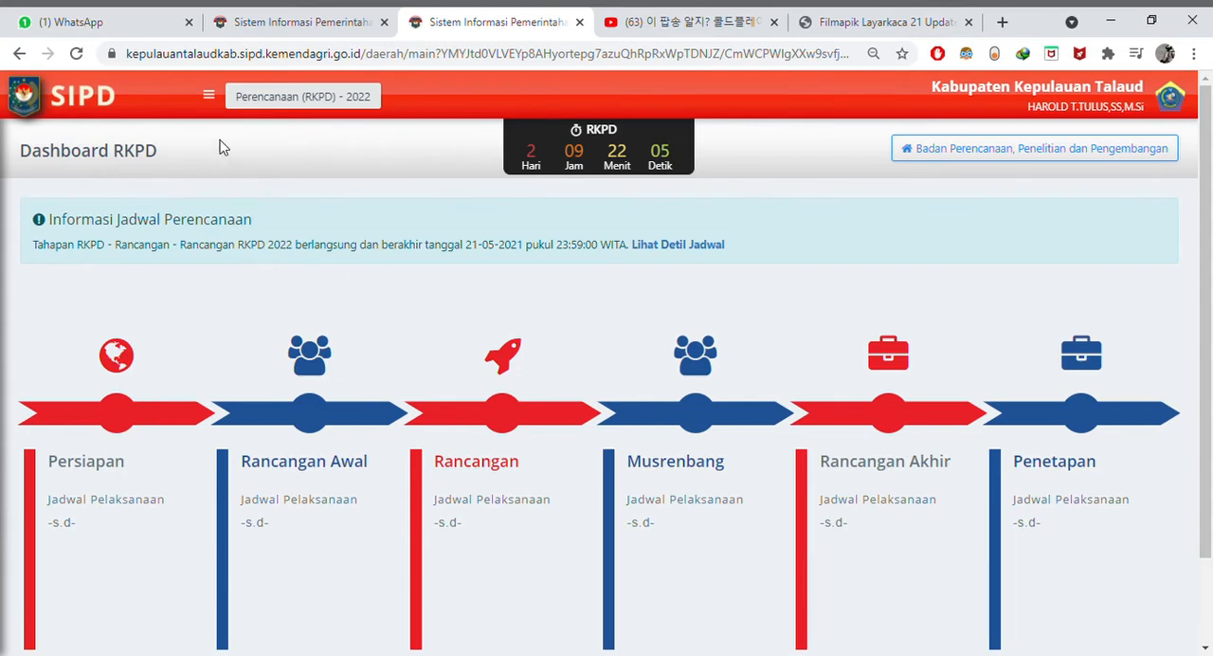
- Open the Renja page listing the agency's Kegiatan / Sub Kegiatan Belanja
{"action": "left_click", "coordinate": [208, 99]}
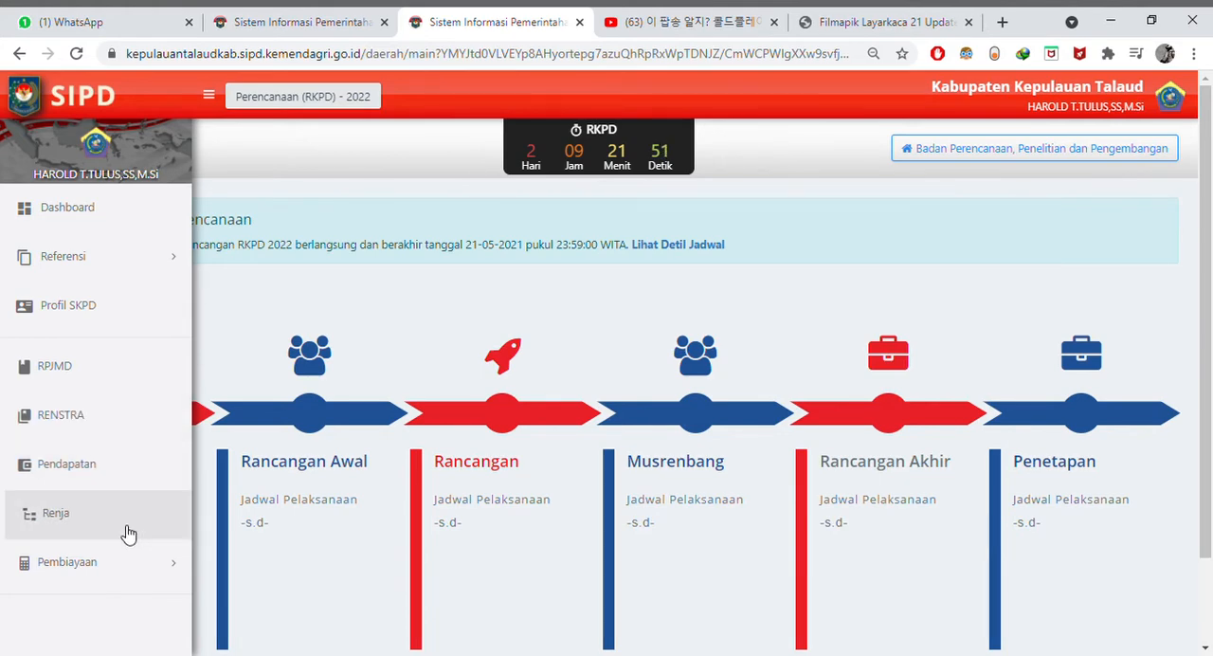
{"action": "left_click", "coordinate": [70, 531]}
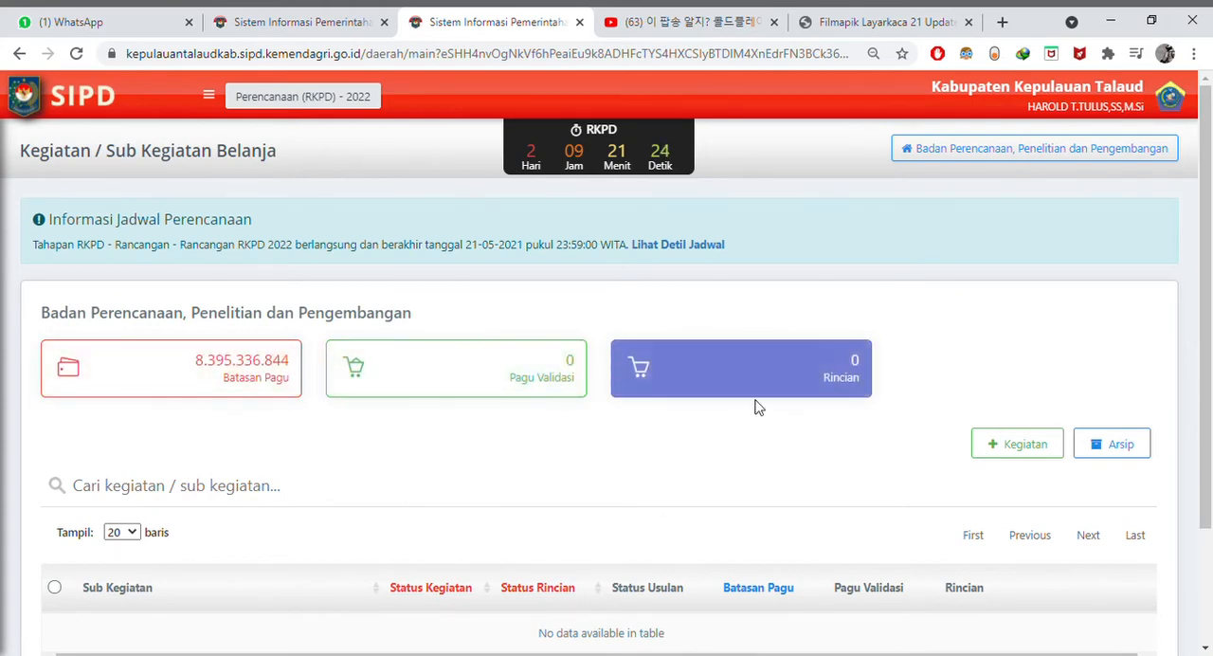
{"action": "scroll", "coordinate": [749, 467], "scroll_direction": "down", "scroll_amount": 1}
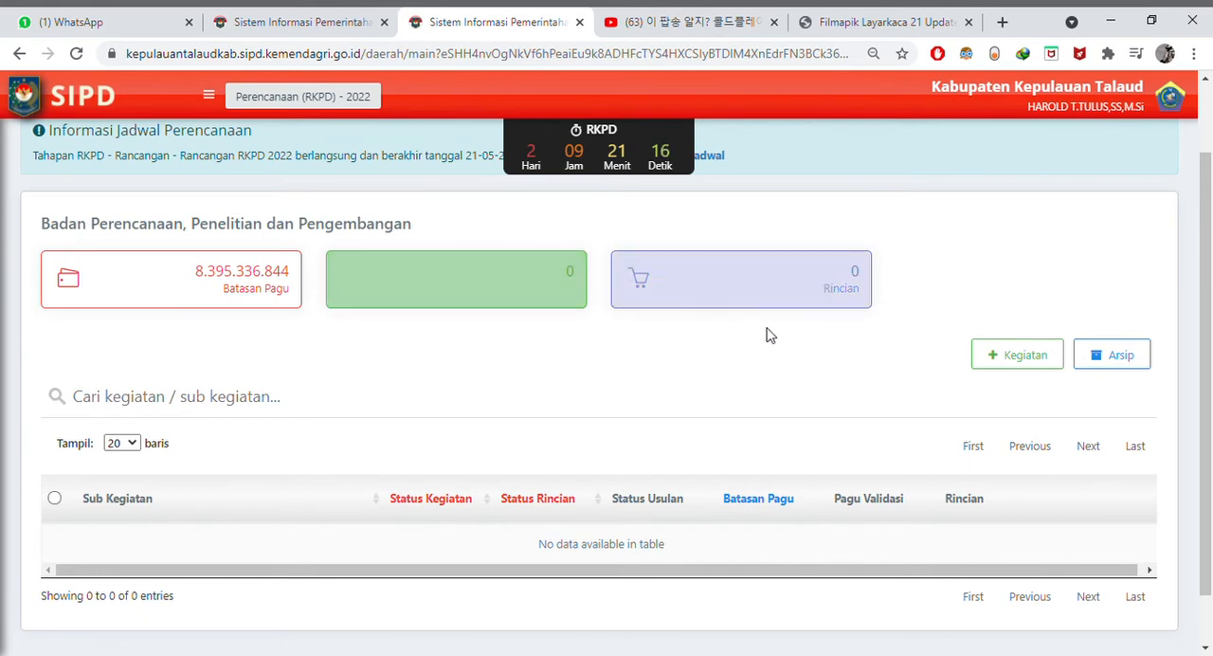
- Start a new Kegiatan entry with Badan Perencanaan, Penelitian dan Pengembangan as its Sub Unit
{"action": "left_click", "coordinate": [1019, 370]}
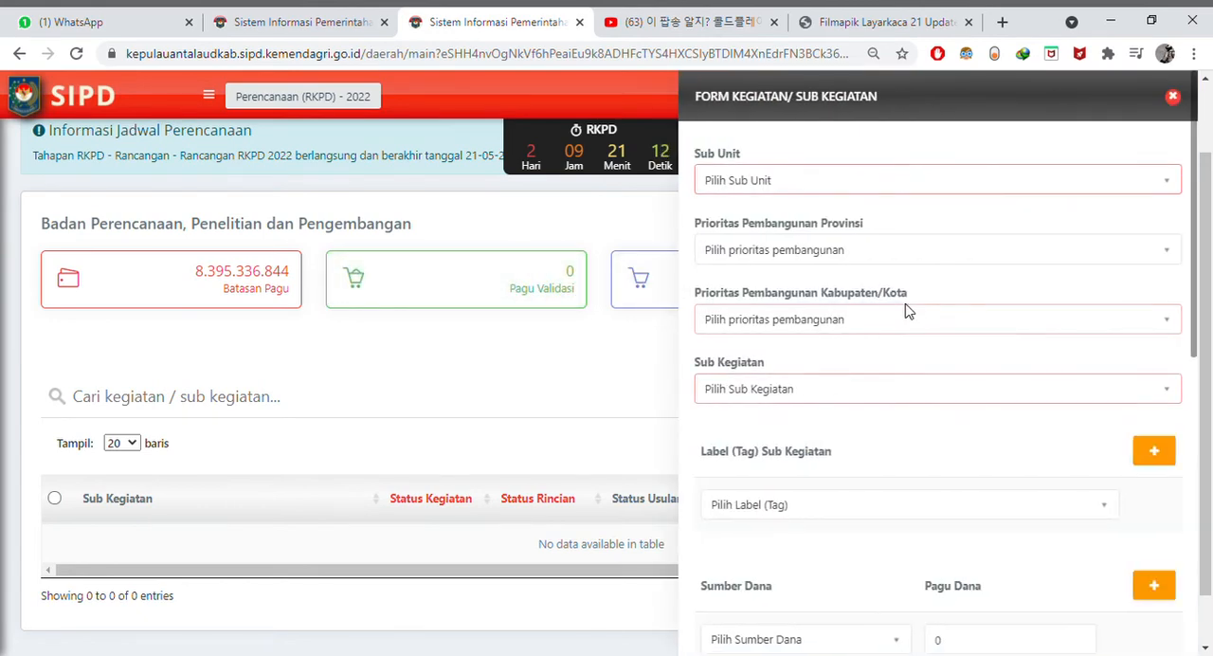
{"action": "left_click", "coordinate": [786, 184]}
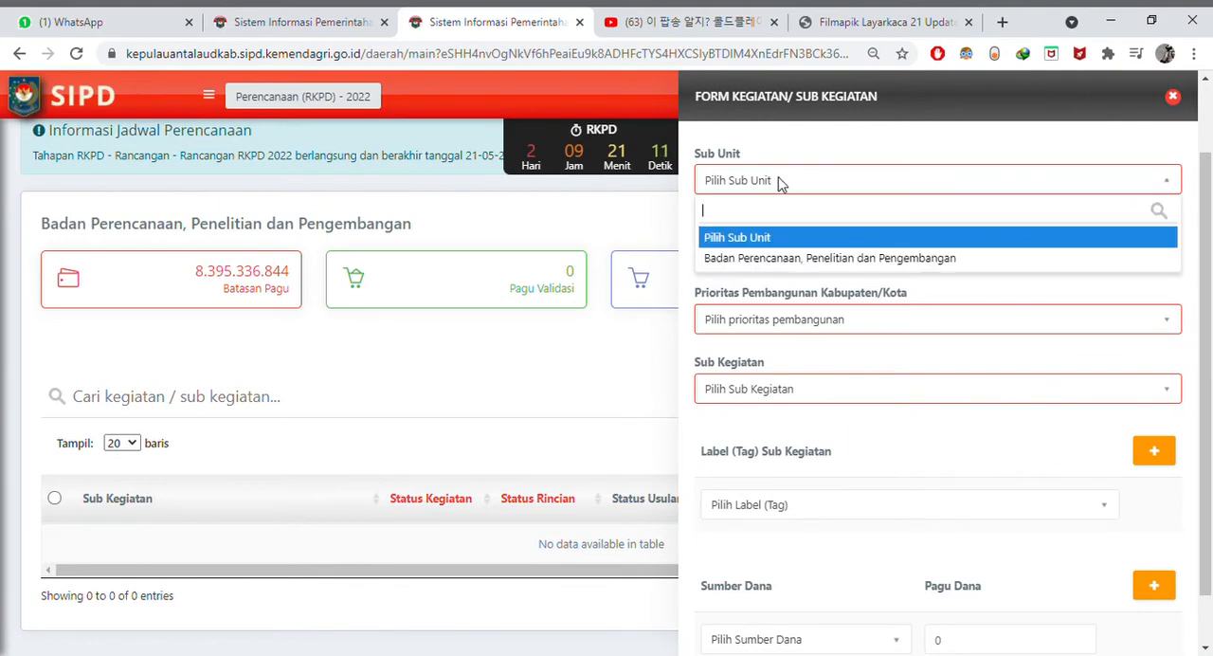
{"action": "left_click", "coordinate": [794, 258]}
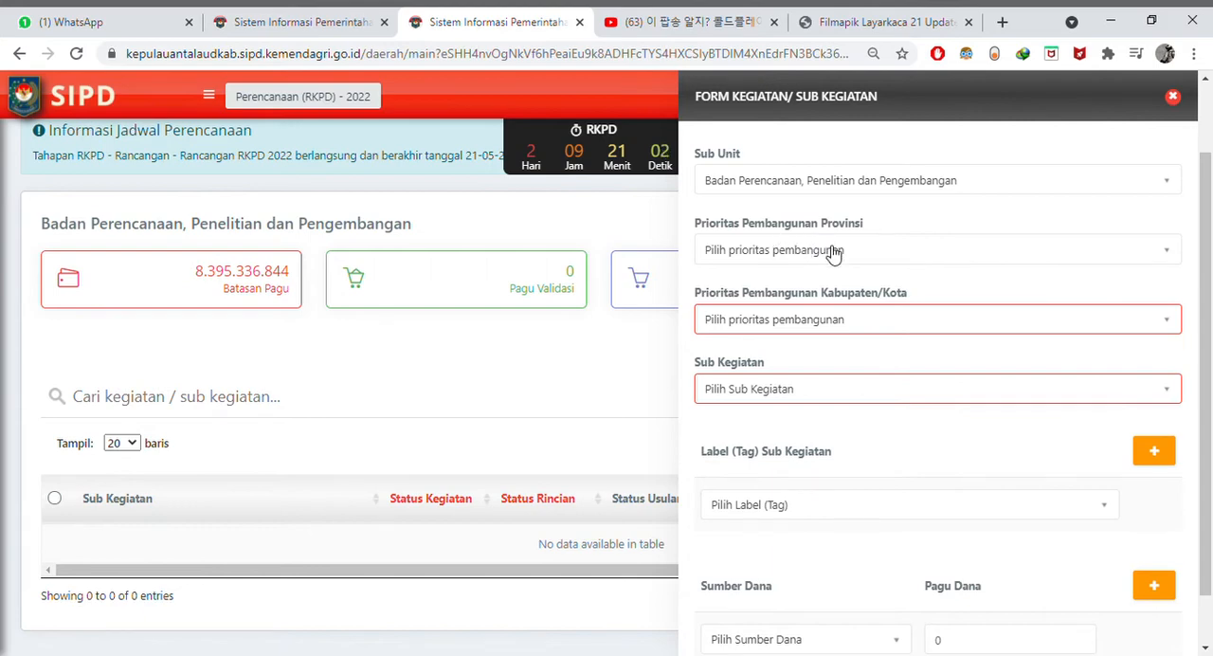
- Set the provincial priority to MEMPERKUAT STABILITAS TRANTIBMAS DAN TRANSFORMASI PELAYANAN PUBLIK and the Kabupaten/Kota priority to 1.Pembangunan Sumber daya manusia
{"action": "left_click", "coordinate": [831, 251]}
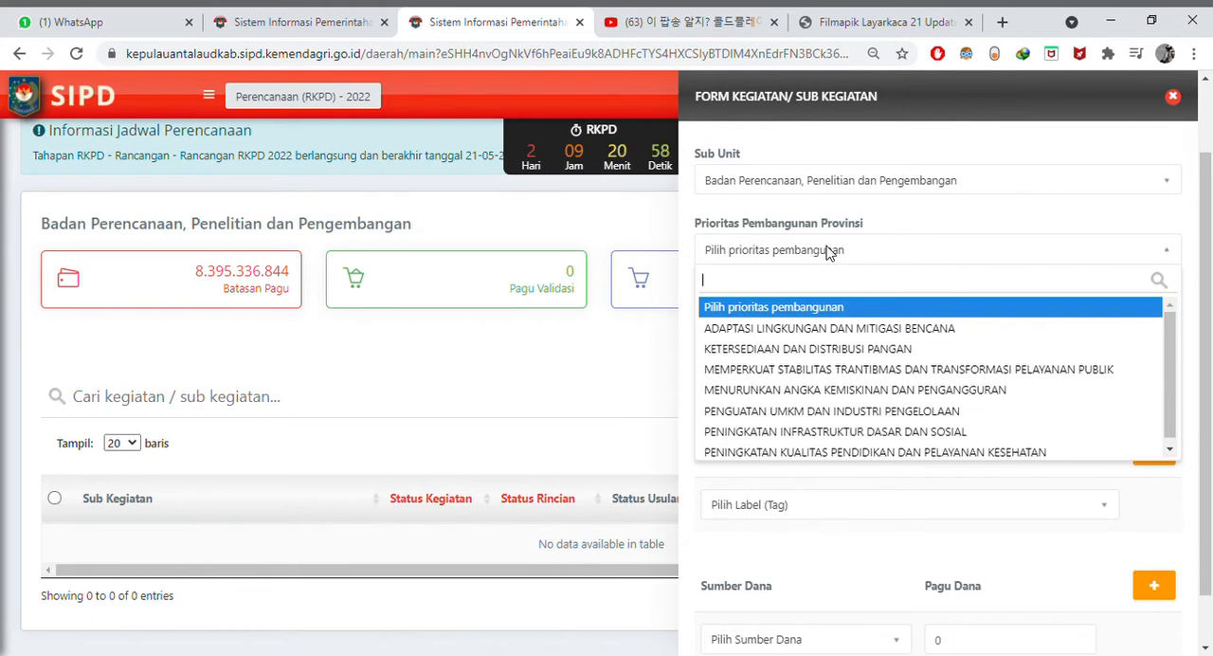
{"action": "left_click", "coordinate": [886, 375]}
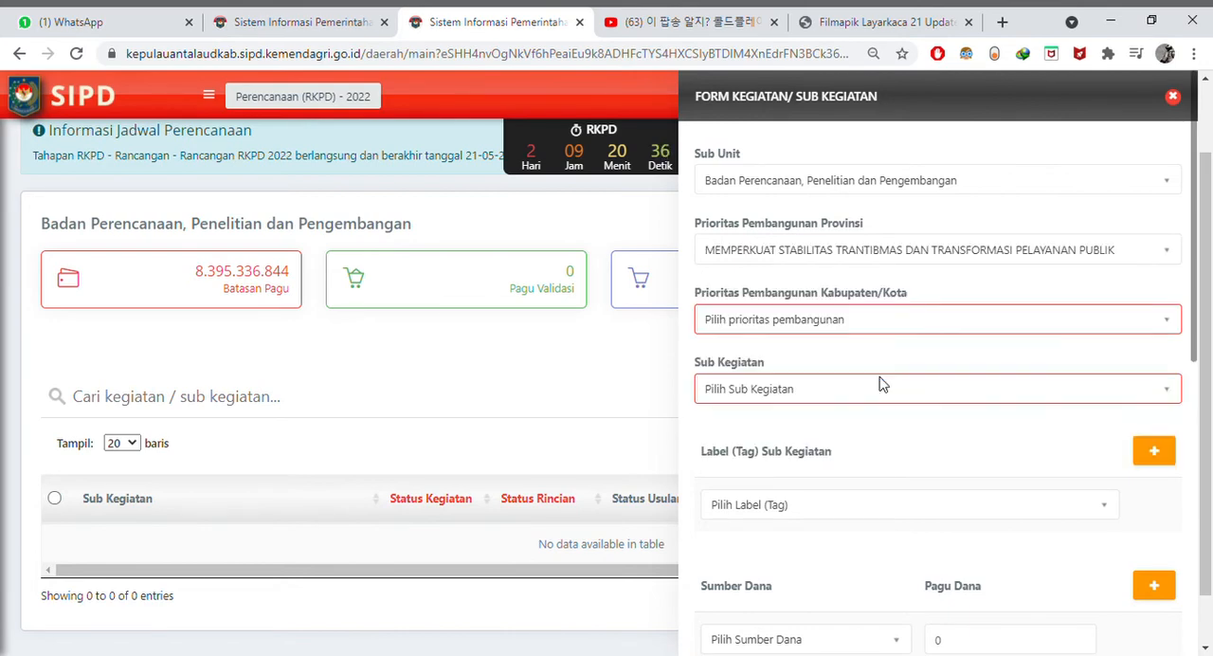
{"action": "left_click", "coordinate": [907, 258]}
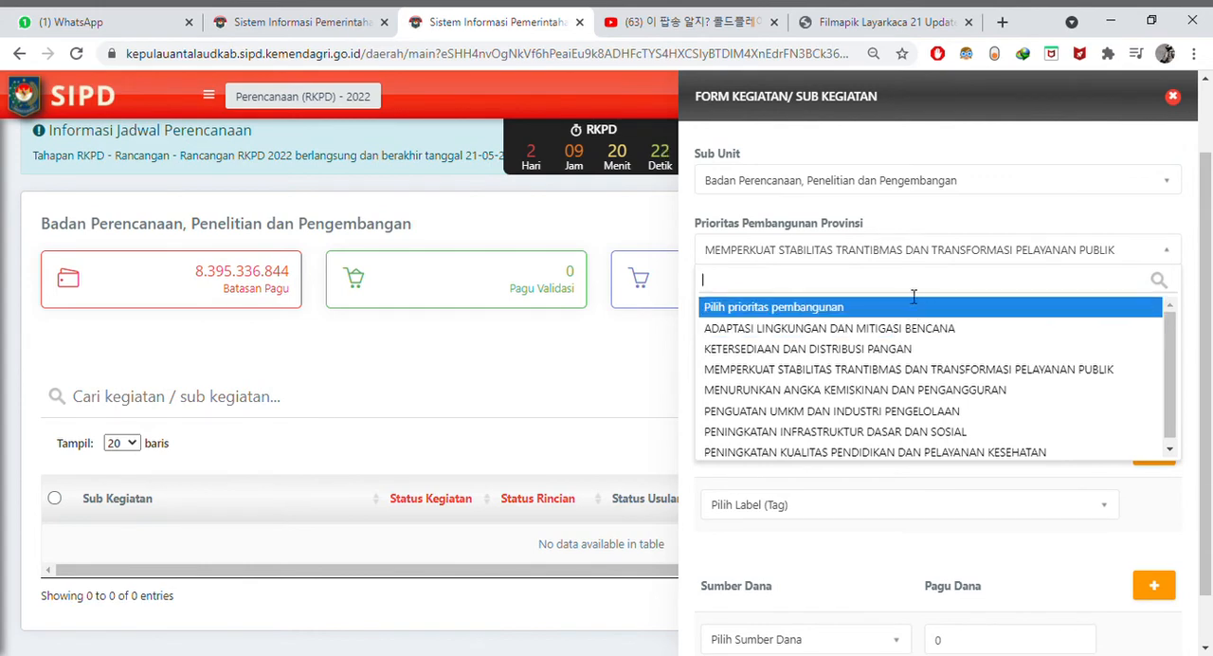
{"action": "left_click", "coordinate": [1014, 227]}
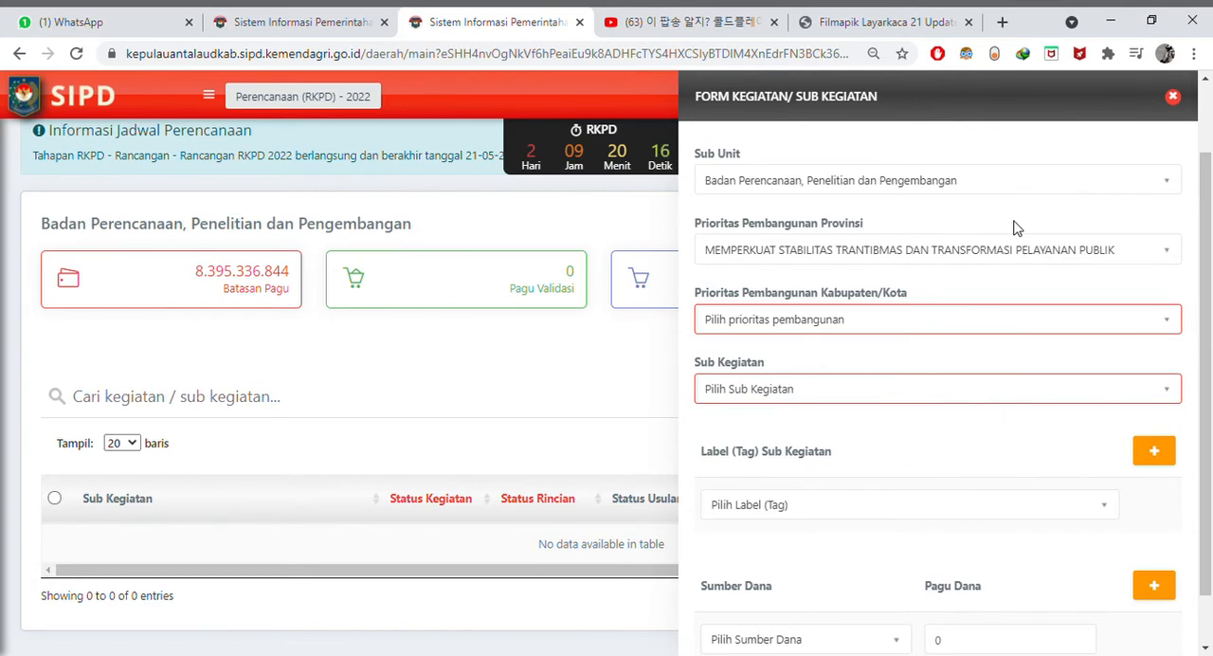
{"action": "left_click", "coordinate": [821, 323]}
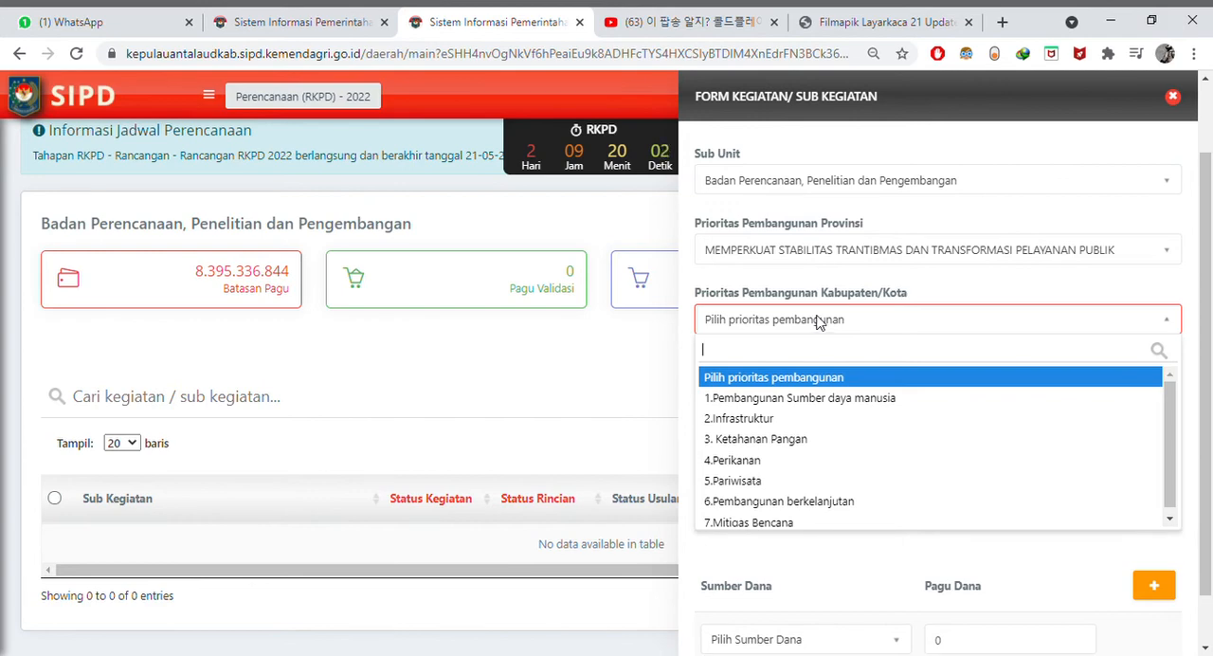
{"action": "left_click", "coordinate": [849, 405]}
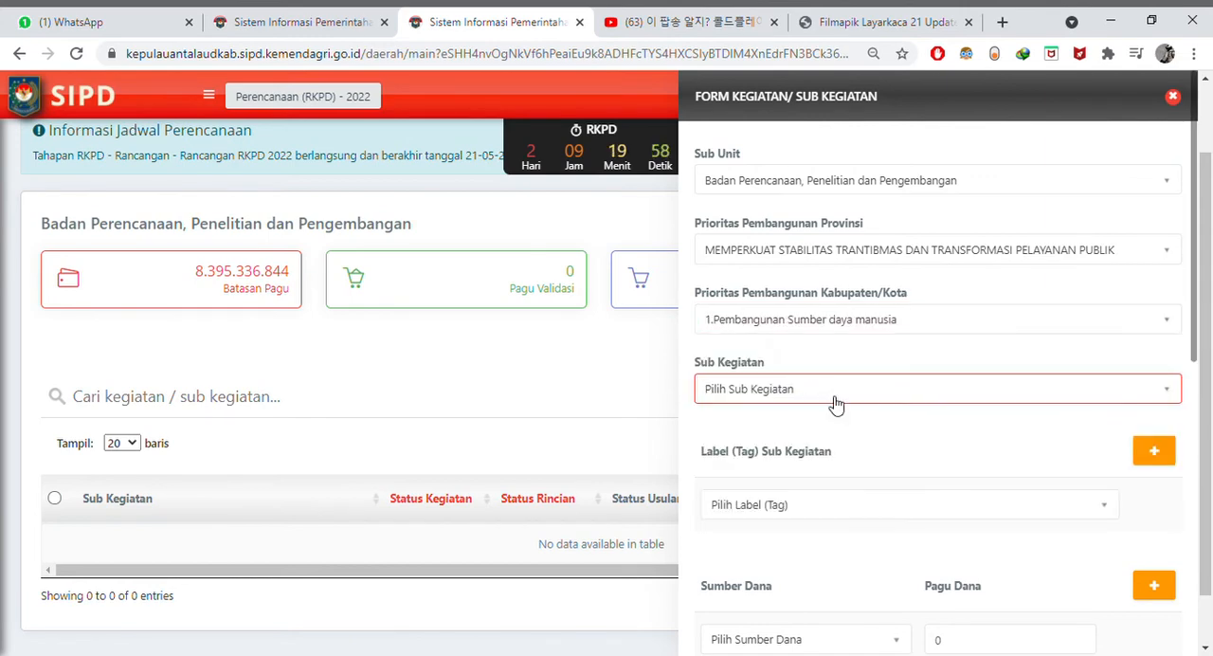
- Set the Sub Kegiatan to 5.01.02.2.01.04 Koordinasi Pelaksanaan Forum SKPD/Lintas SKPD
{"action": "left_click", "coordinate": [783, 396]}
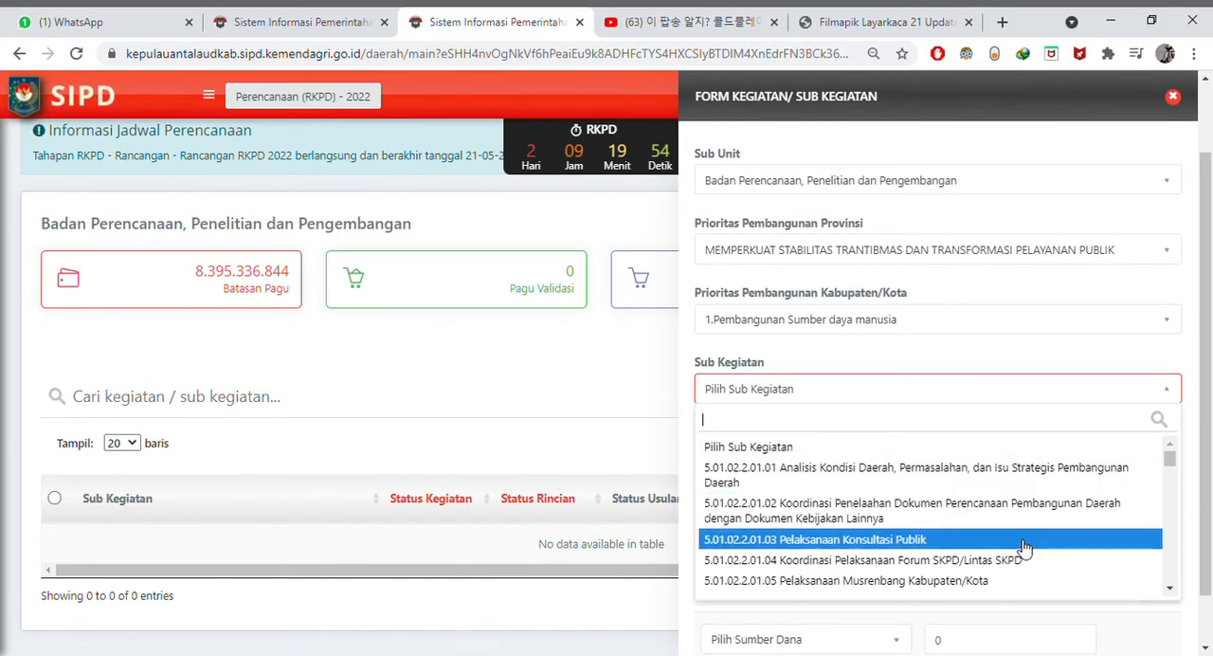
{"action": "scroll", "coordinate": [1024, 536], "scroll_direction": "down", "scroll_amount": 2}
{"action": "scroll", "coordinate": [1028, 540], "scroll_direction": "up", "scroll_amount": 3}
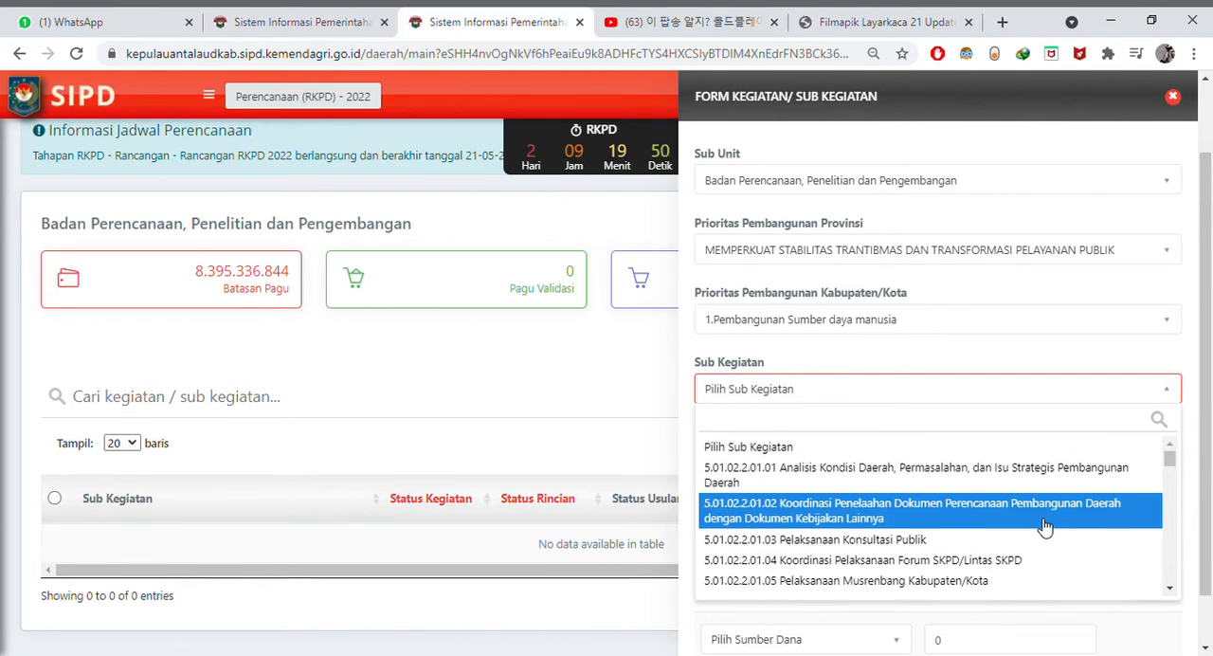
{"action": "scroll", "coordinate": [1045, 527], "scroll_direction": "down", "scroll_amount": 1}
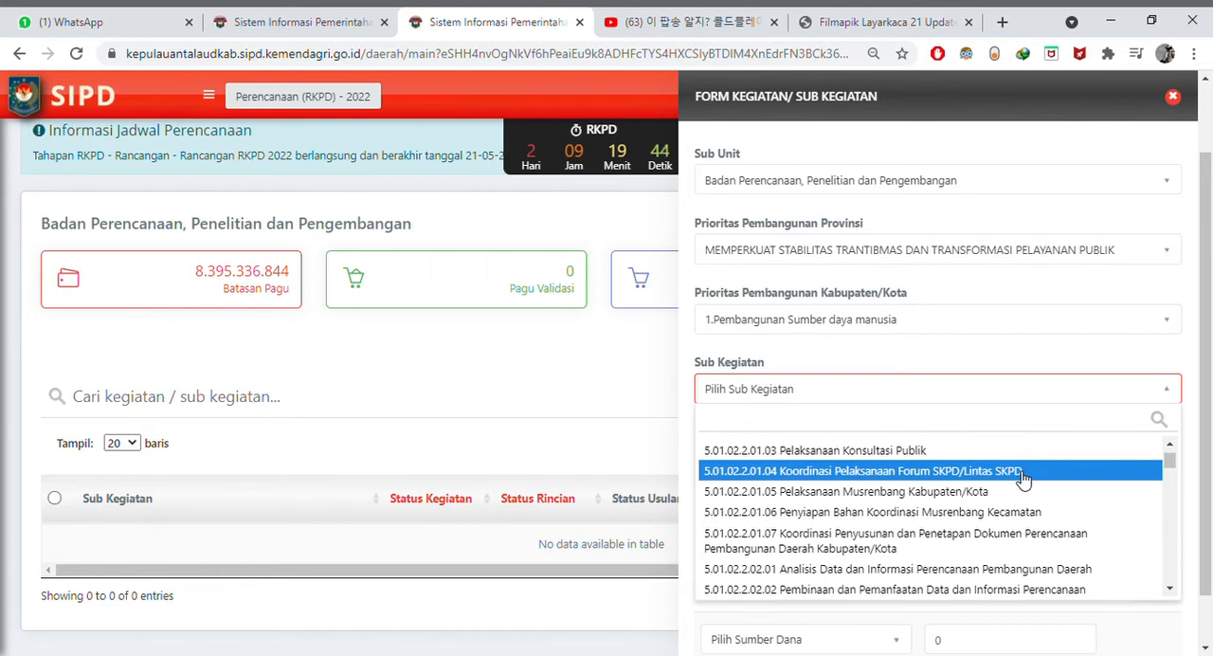
{"action": "left_click", "coordinate": [1024, 472]}
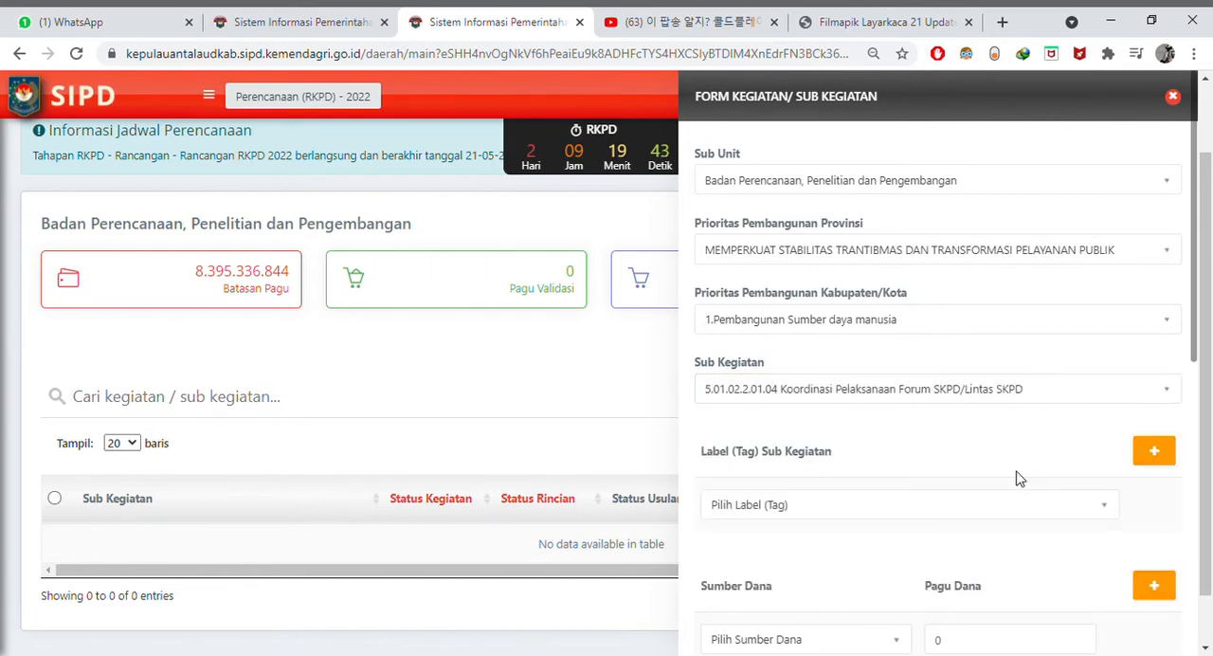
{"action": "left_click", "coordinate": [1039, 389]}
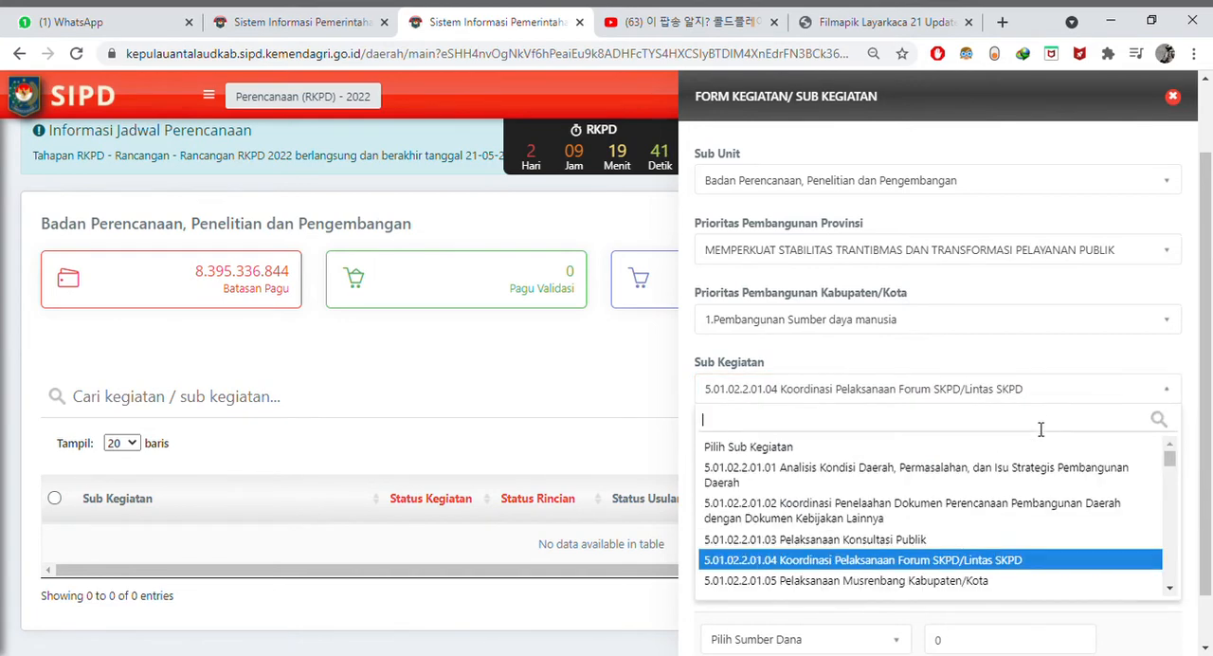
{"action": "left_click", "coordinate": [1049, 562]}
- Try adding a second Label (Tag) row to the Sub Kegiatan and remove the extra row again
{"action": "scroll", "coordinate": [1038, 486], "scroll_direction": "down", "scroll_amount": 1}
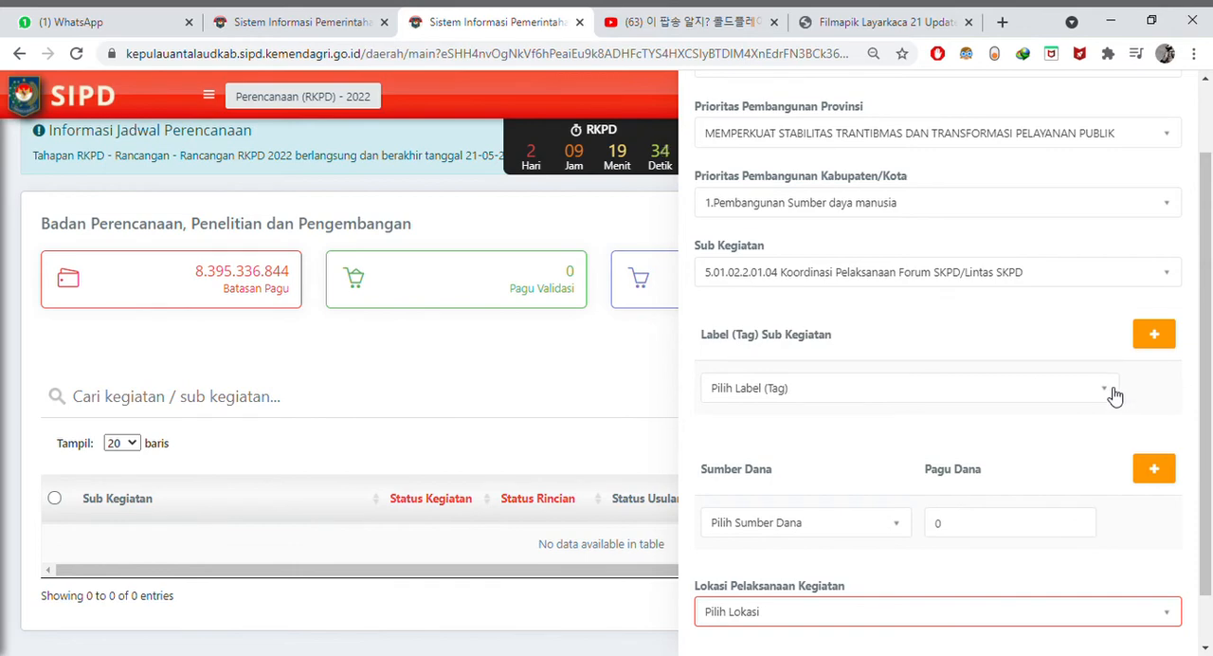
{"action": "left_click", "coordinate": [1156, 341]}
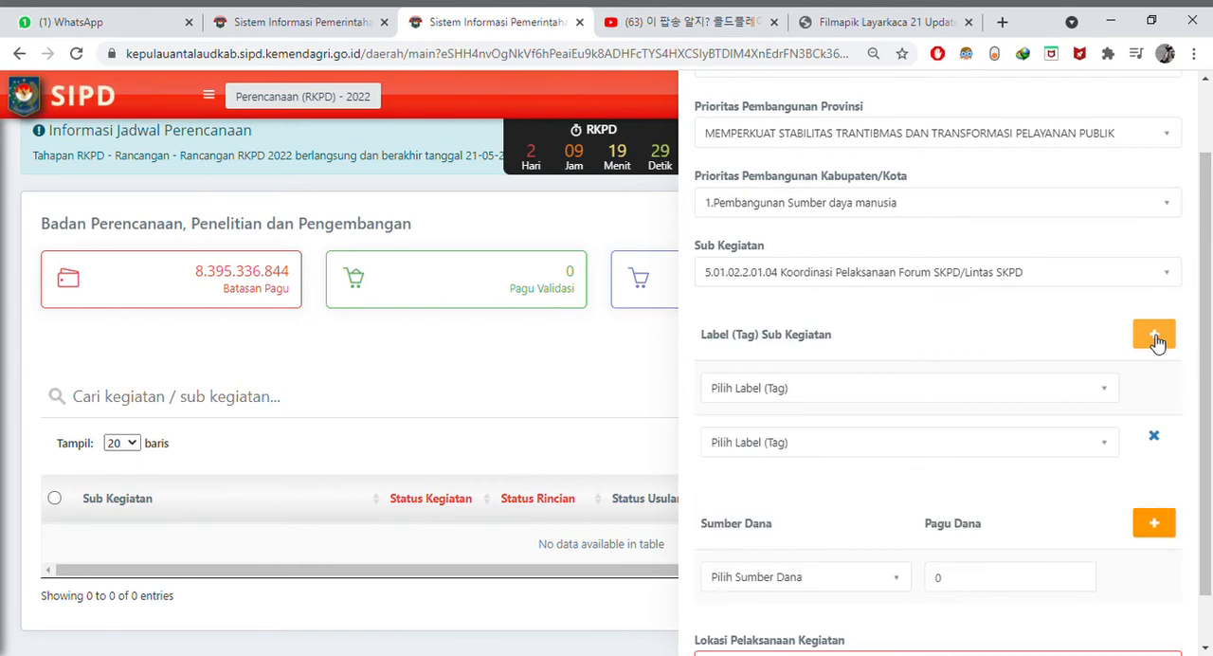
{"action": "left_click", "coordinate": [1154, 437]}
{"action": "left_click", "coordinate": [1103, 393]}
{"action": "left_click", "coordinate": [1103, 393]}
{"action": "left_click", "coordinate": [1092, 392]}
{"action": "left_click", "coordinate": [1039, 392]}
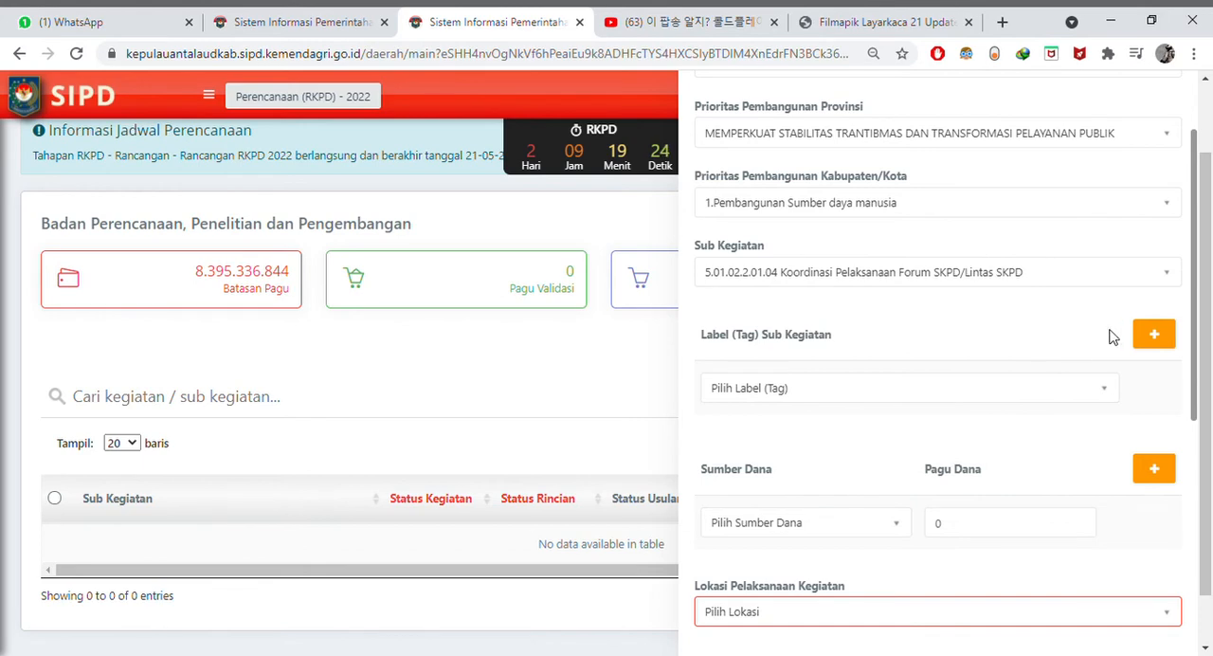
{"action": "left_click", "coordinate": [1154, 339]}
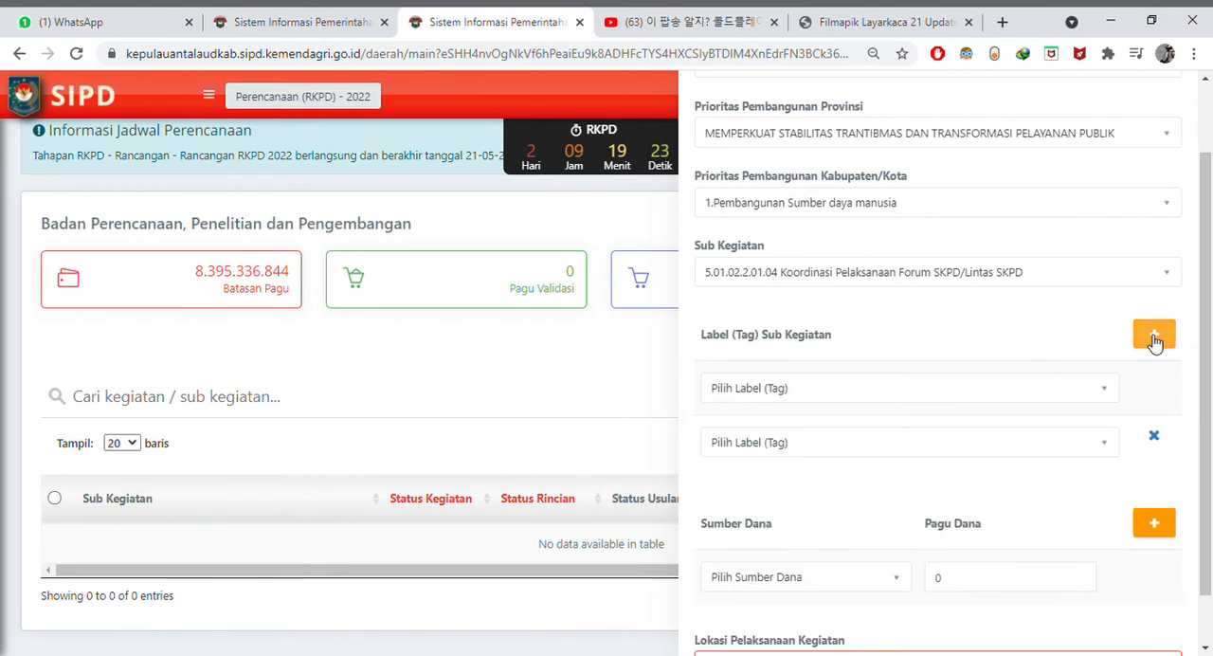
{"action": "left_click", "coordinate": [1154, 436]}
{"action": "left_click", "coordinate": [1066, 391]}
{"action": "left_click", "coordinate": [1065, 390]}
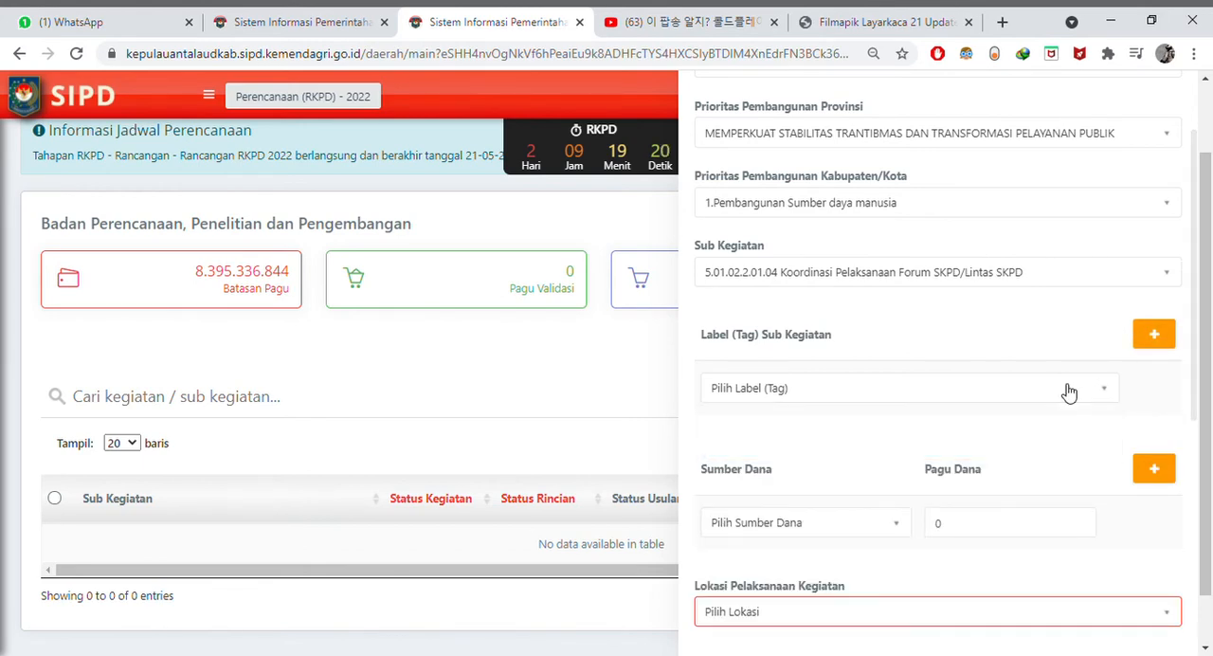
- Search the Sumber Dana options for "dana alo" and choose [DANA KHUSUS] - Dana Transfer Umum - Dana Alokasi Umum
{"action": "scroll", "coordinate": [1051, 441], "scroll_direction": "down", "scroll_amount": 1}
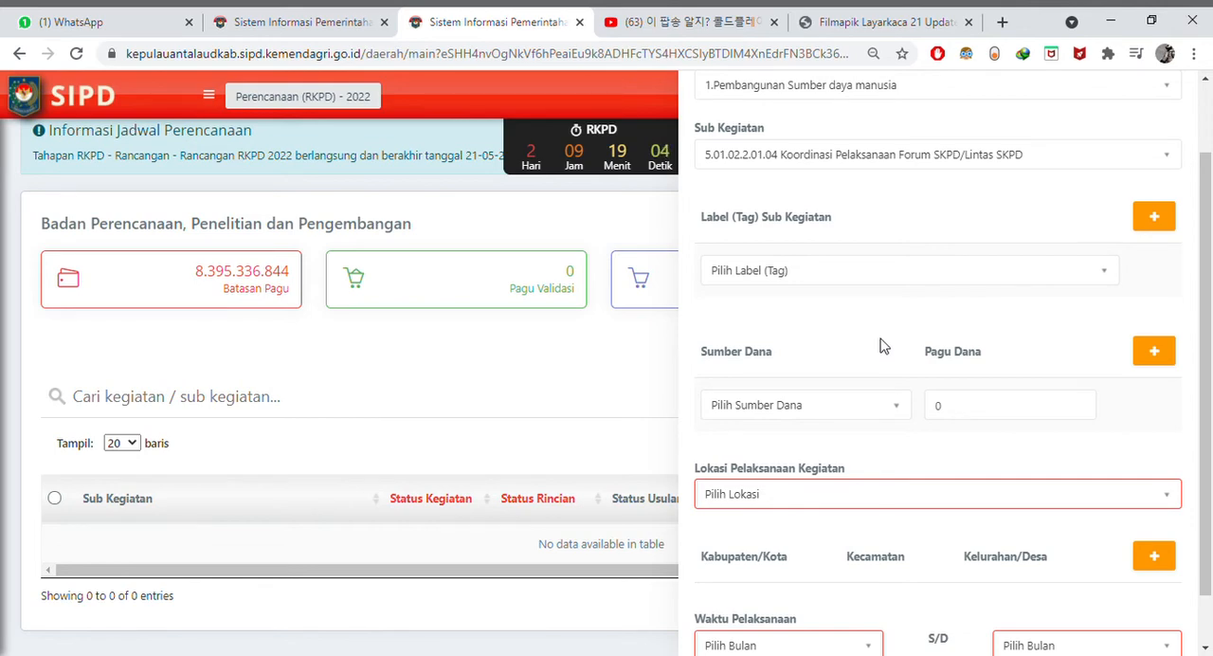
{"action": "left_click", "coordinate": [893, 414]}
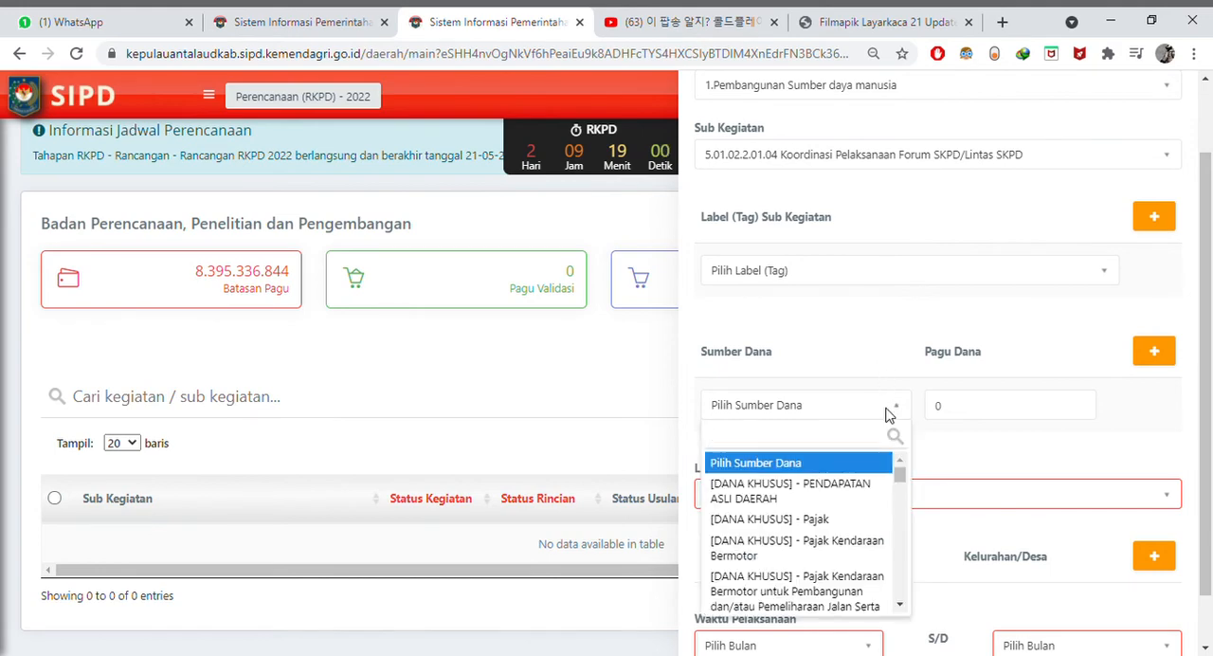
{"action": "scroll", "coordinate": [880, 497], "scroll_direction": "down", "scroll_amount": 2}
{"action": "scroll", "coordinate": [867, 474], "scroll_direction": "up", "scroll_amount": 3}
{"action": "type", "text": "dana alo"}
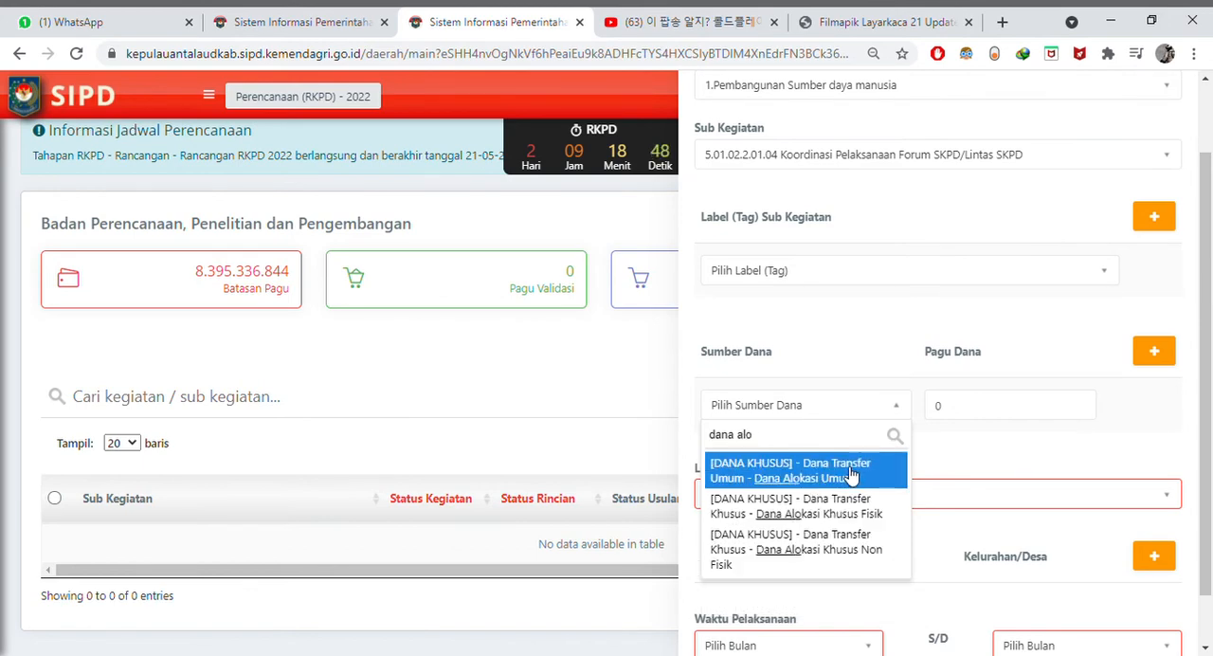
{"action": "left_click", "coordinate": [851, 474]}
- Enter the Pagu Dana amount for the Dana Transfer Umum - Dana Alokasi Umum funding source
{"action": "left_click", "coordinate": [1089, 410]}
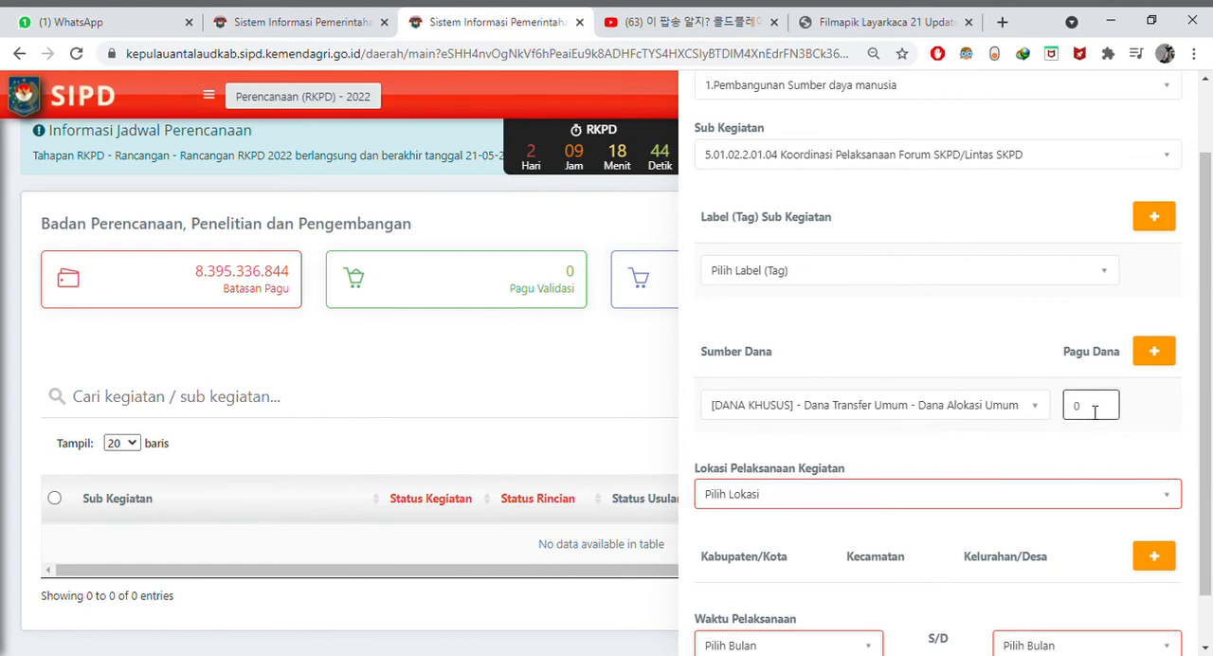
{"action": "double_click", "coordinate": [1090, 412]}
{"action": "scroll", "coordinate": [1075, 313], "scroll_direction": "down", "scroll_amount": 1}
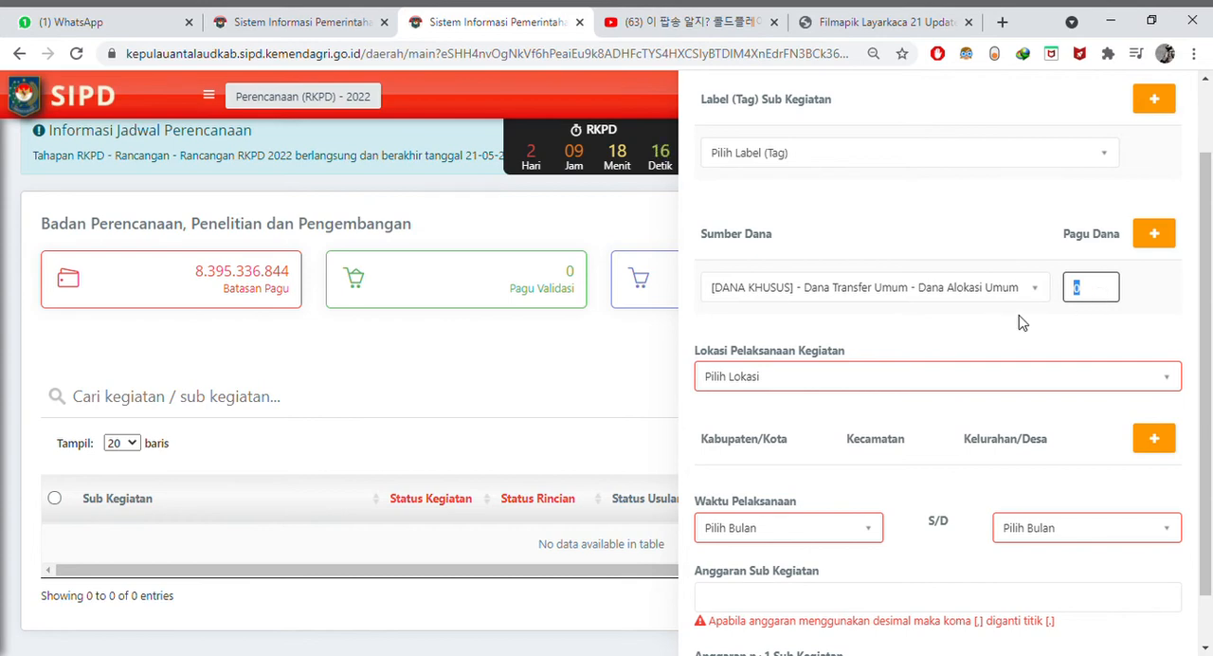
{"action": "scroll", "coordinate": [943, 324], "scroll_direction": "up", "scroll_amount": 2}
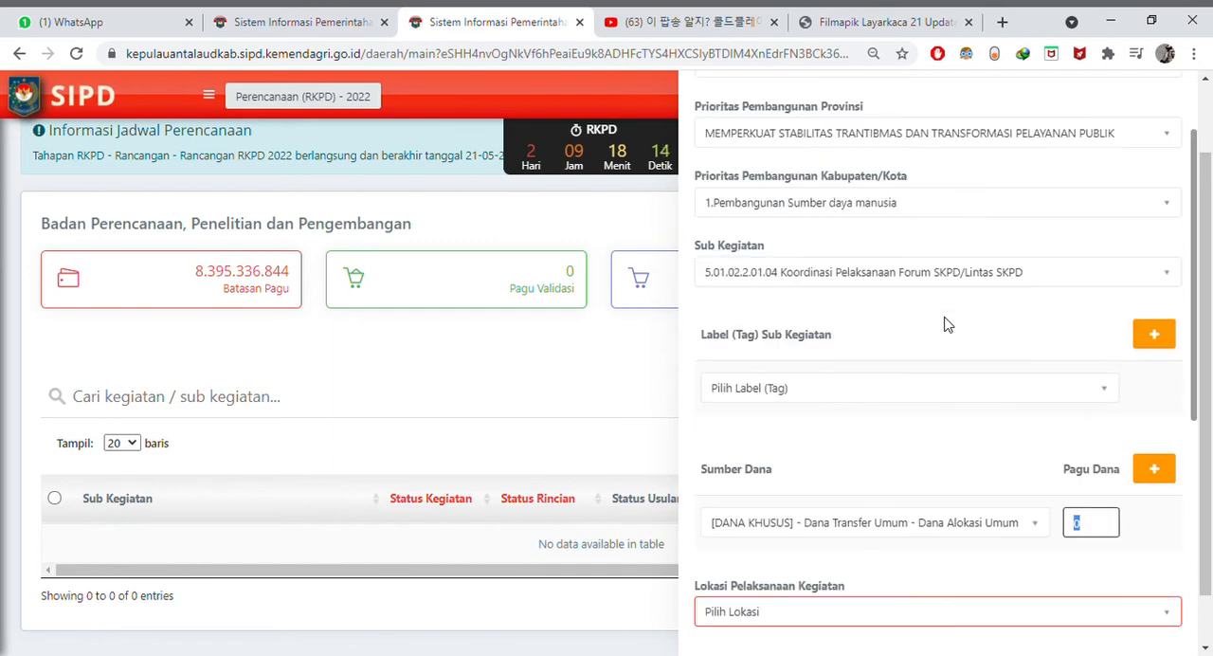
{"action": "scroll", "coordinate": [943, 324], "scroll_direction": "down", "scroll_amount": 1}
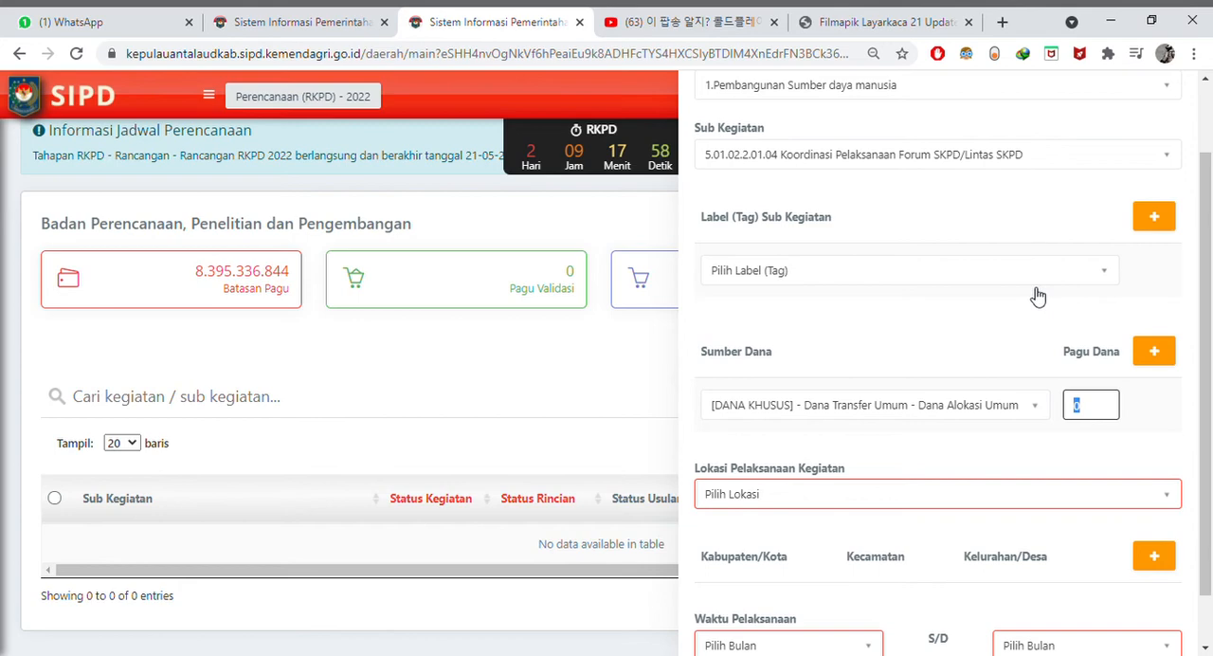
{"action": "type", "text": "1"}
{"action": "type", "text": "00"}
{"action": "type", "text": "0000"}
{"action": "left_click", "coordinate": [1154, 423]}
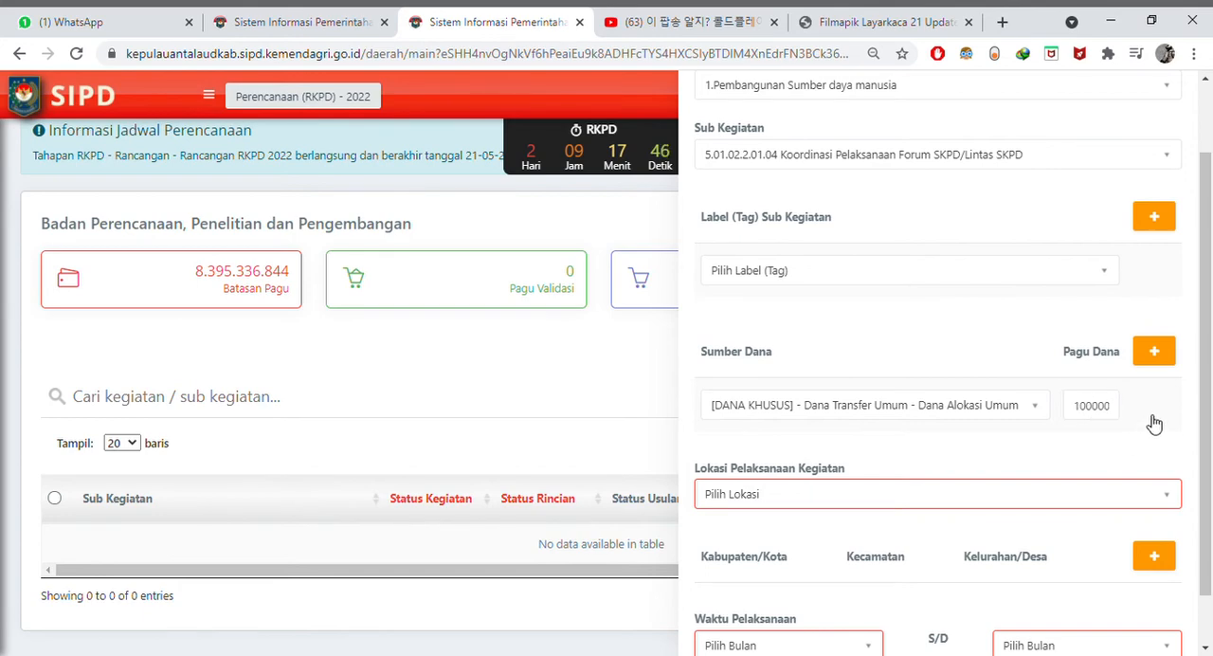
- Add a second Sumber Dana, [DANA KHUSUS] - PENDAPATAN ASLI DAERAH, found by searching "penda", and enter its Pagu Dana amount
{"action": "left_click", "coordinate": [1158, 354]}
{"action": "left_click", "coordinate": [986, 464]}
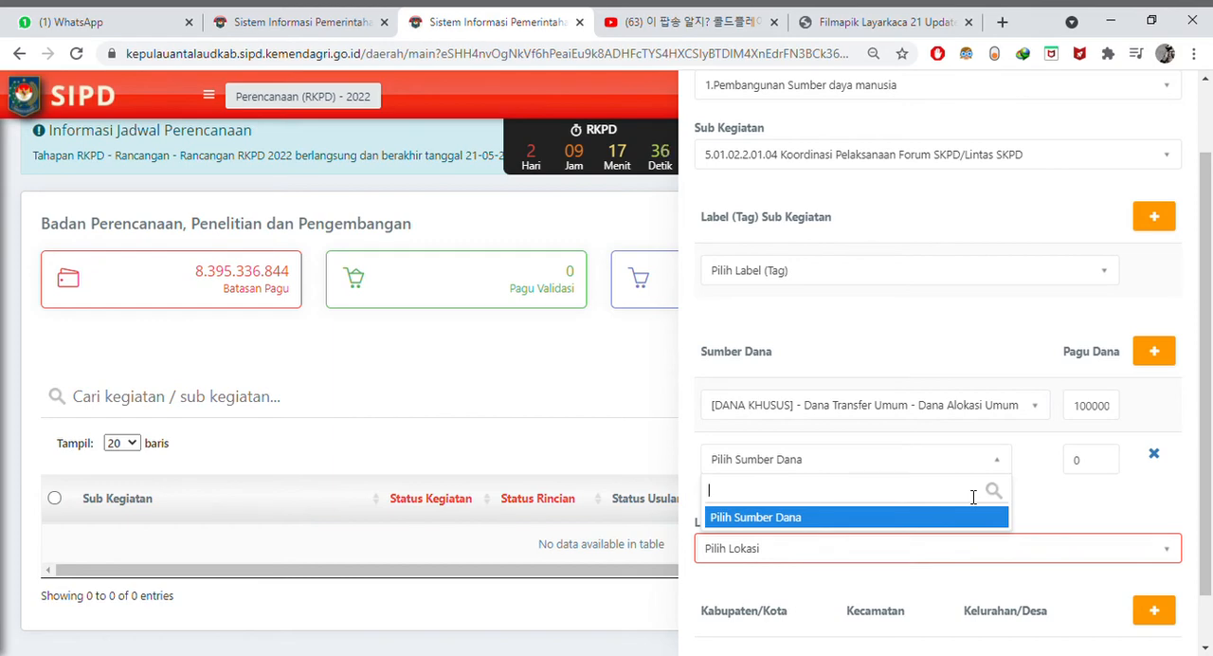
{"action": "type", "text": "penda"}
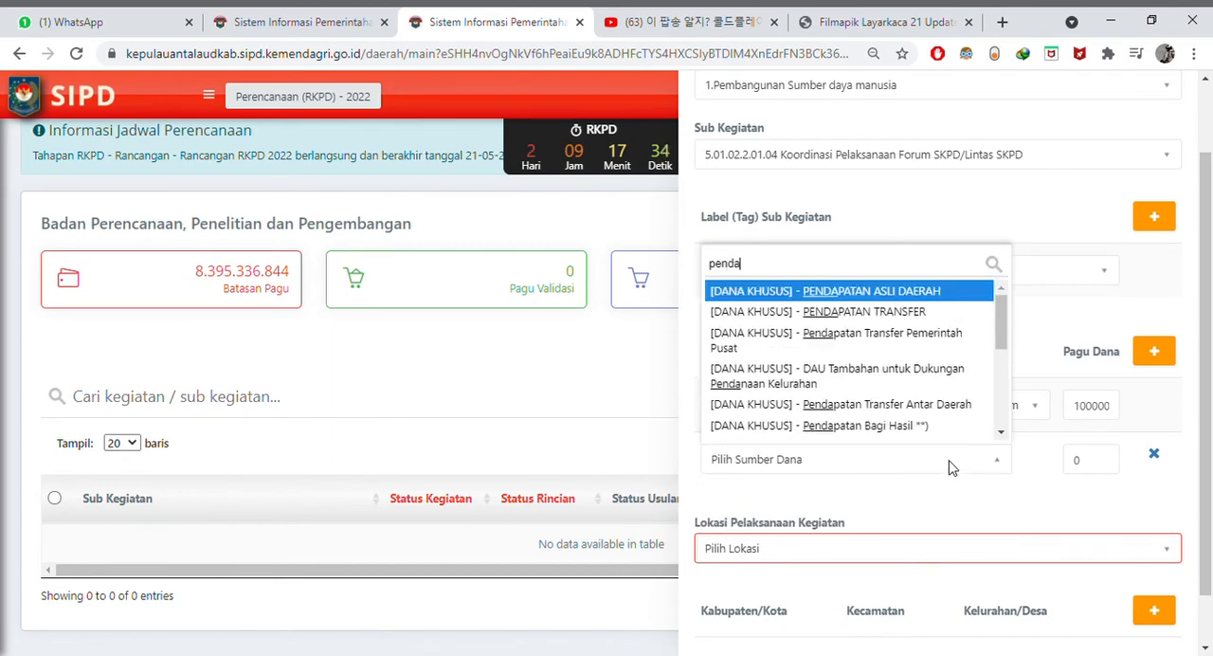
{"action": "left_click", "coordinate": [916, 294]}
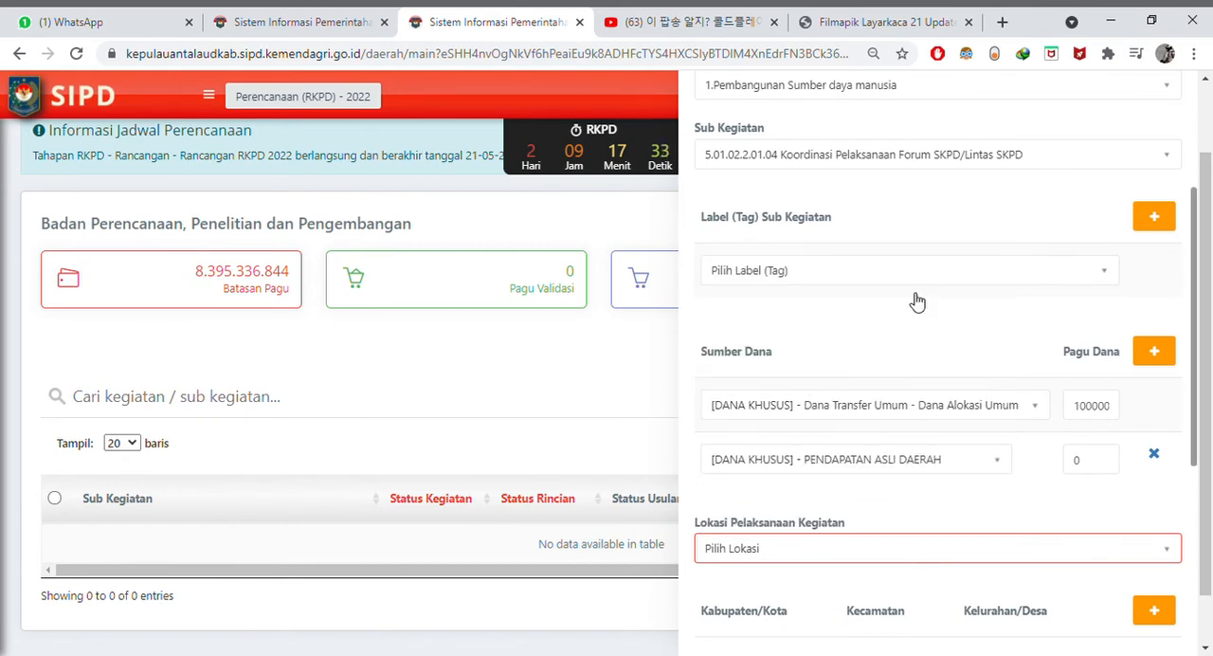
{"action": "double_click", "coordinate": [1076, 468]}
{"action": "type", "text": "500"}
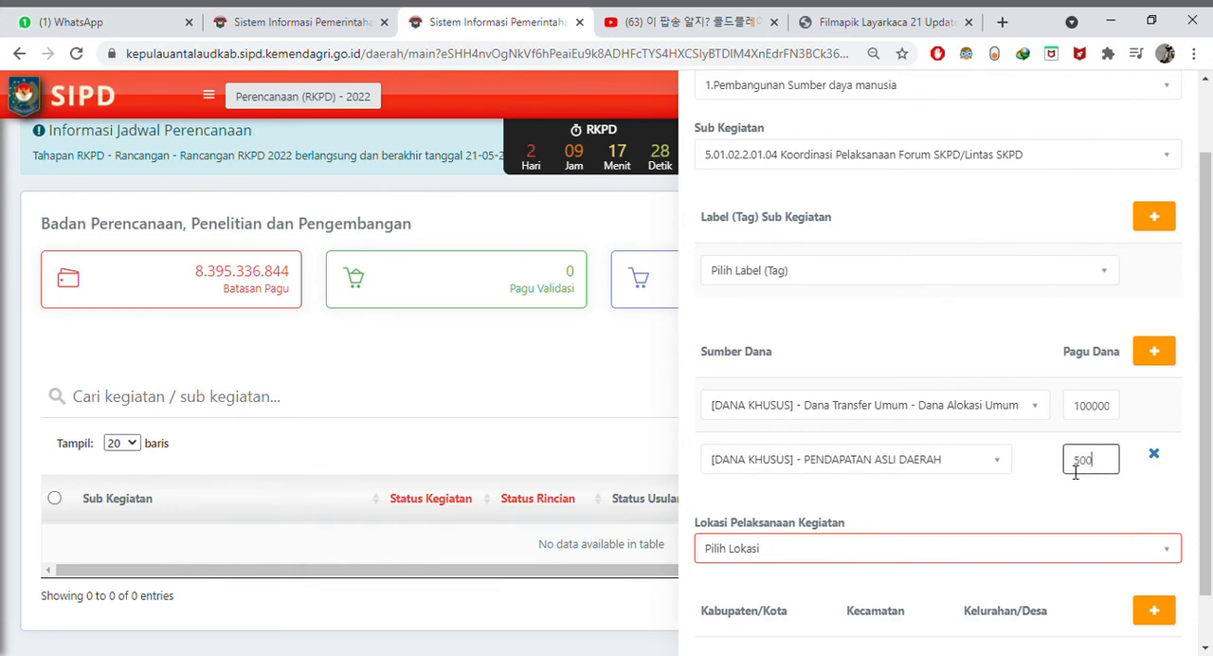
{"action": "type", "text": "0000"}
{"action": "left_click", "coordinate": [1140, 501]}
- Set Lokasi Pelaksanaan Kegiatan to Kab. Kepulauan Talaud
{"action": "scroll", "coordinate": [1137, 499], "scroll_direction": "down", "scroll_amount": 1}
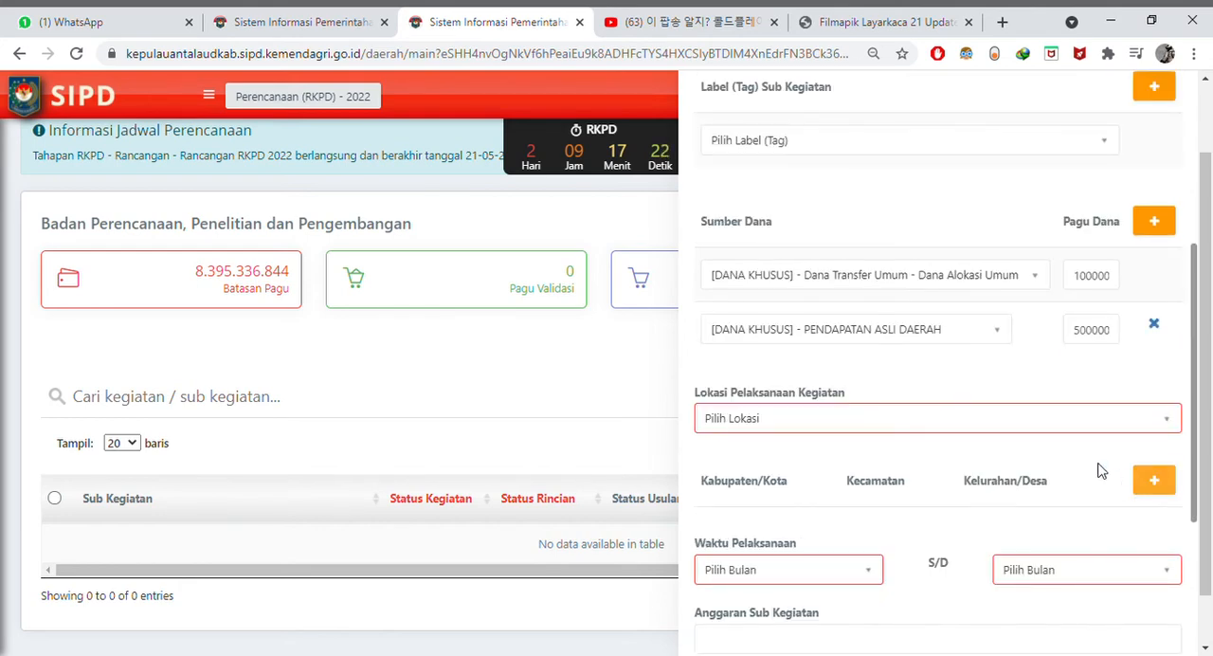
{"action": "left_click", "coordinate": [1056, 423]}
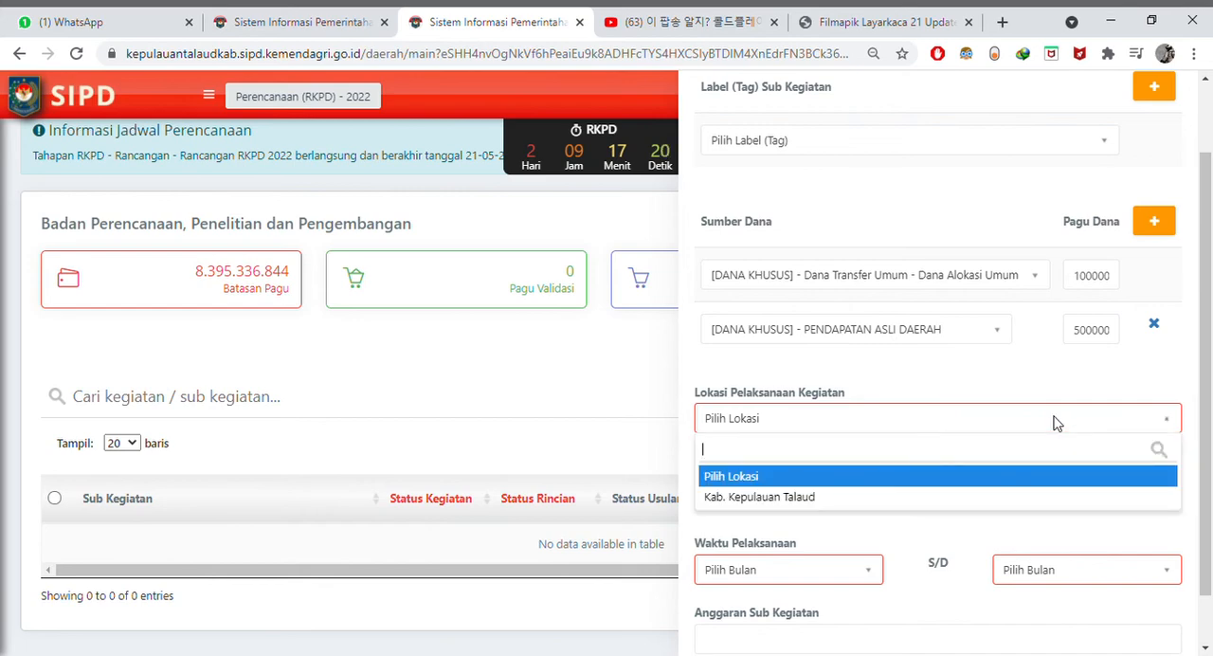
{"action": "left_click", "coordinate": [1031, 496]}
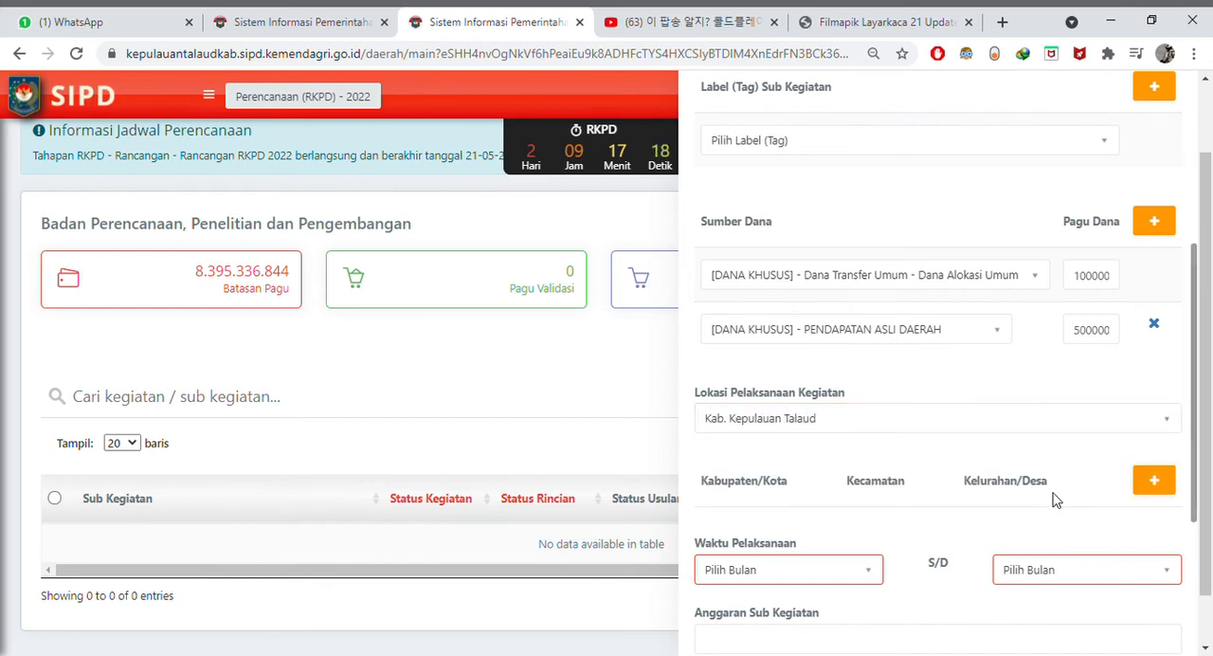
- Add a detailed location row with Kabupaten/Kota Kab. Kepulauan Talaud, Kecamatan Melonguane and Kelurahan/Desa Melonguane
{"action": "scroll", "coordinate": [1053, 492], "scroll_direction": "down", "scroll_amount": 1}
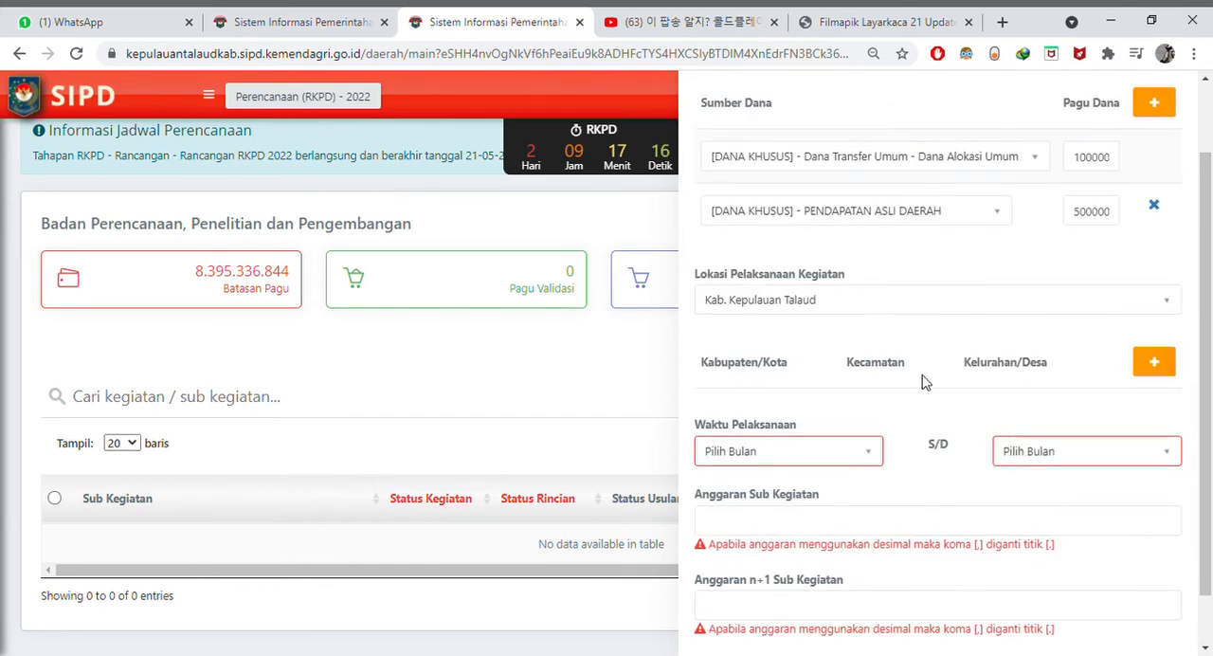
{"action": "left_click", "coordinate": [1156, 367]}
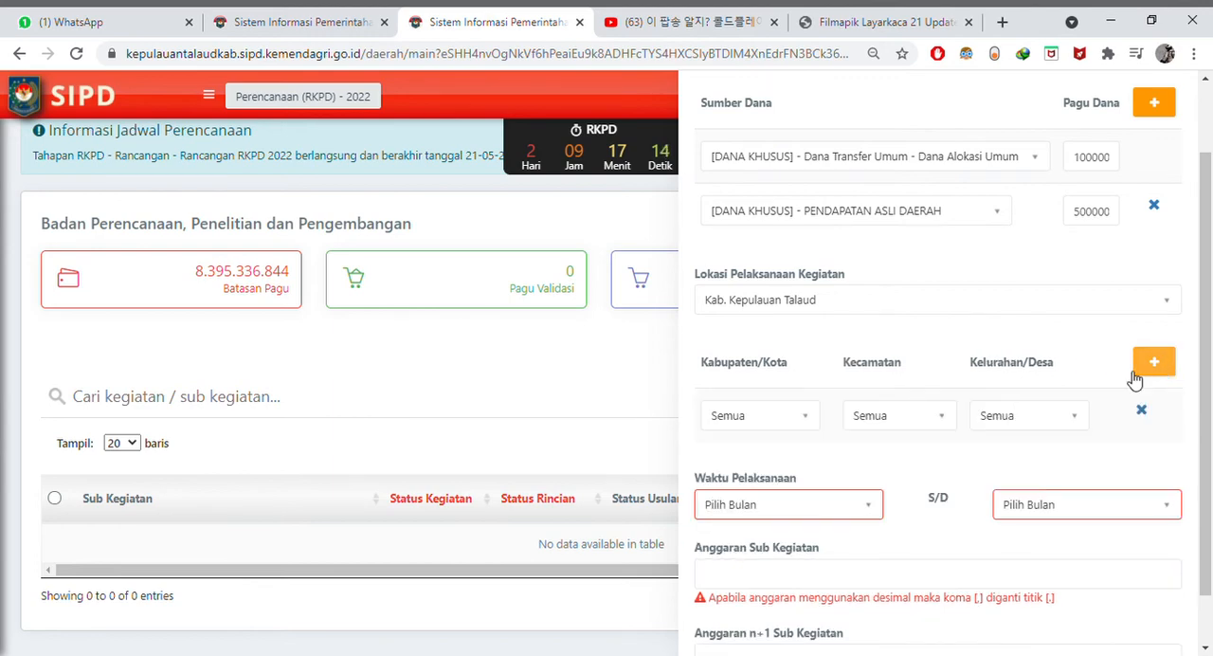
{"action": "left_click", "coordinate": [804, 419]}
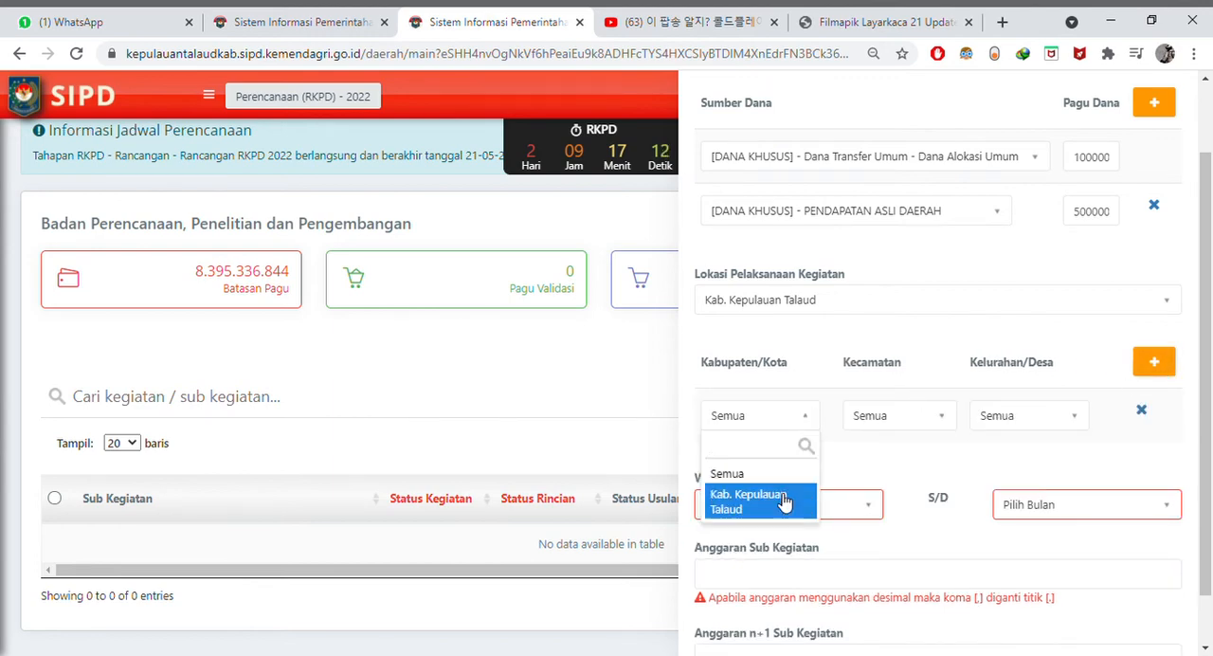
{"action": "left_click", "coordinate": [787, 488]}
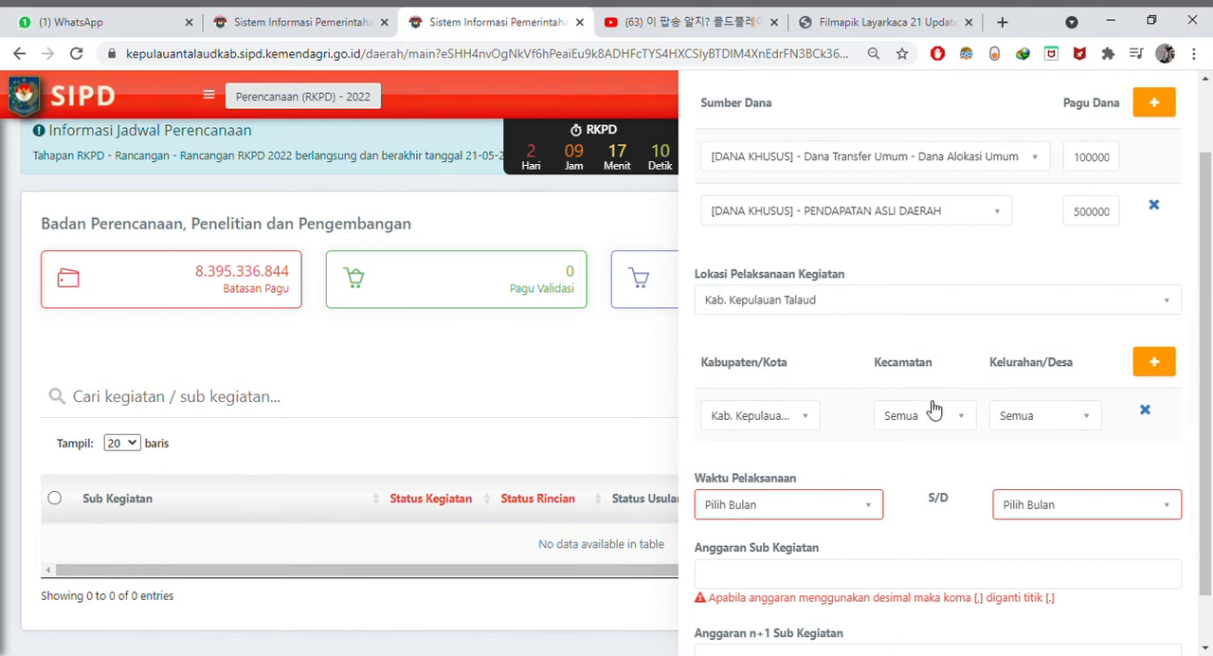
{"action": "left_click", "coordinate": [965, 419]}
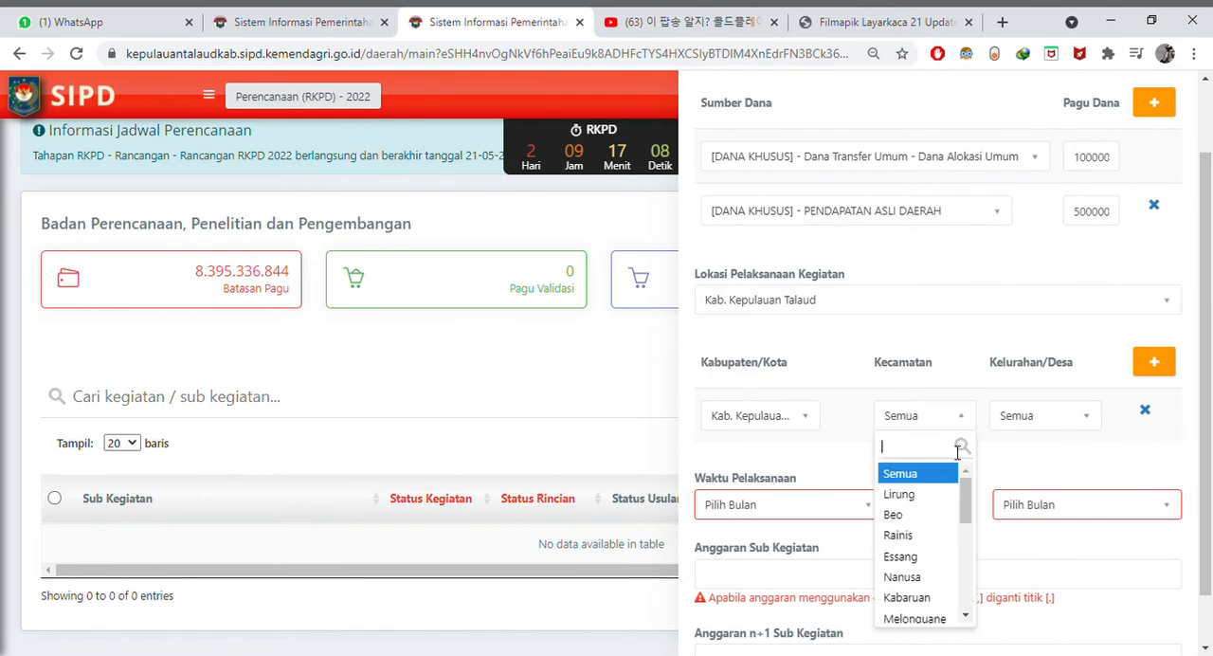
{"action": "scroll", "coordinate": [953, 497], "scroll_direction": "down", "scroll_amount": 1}
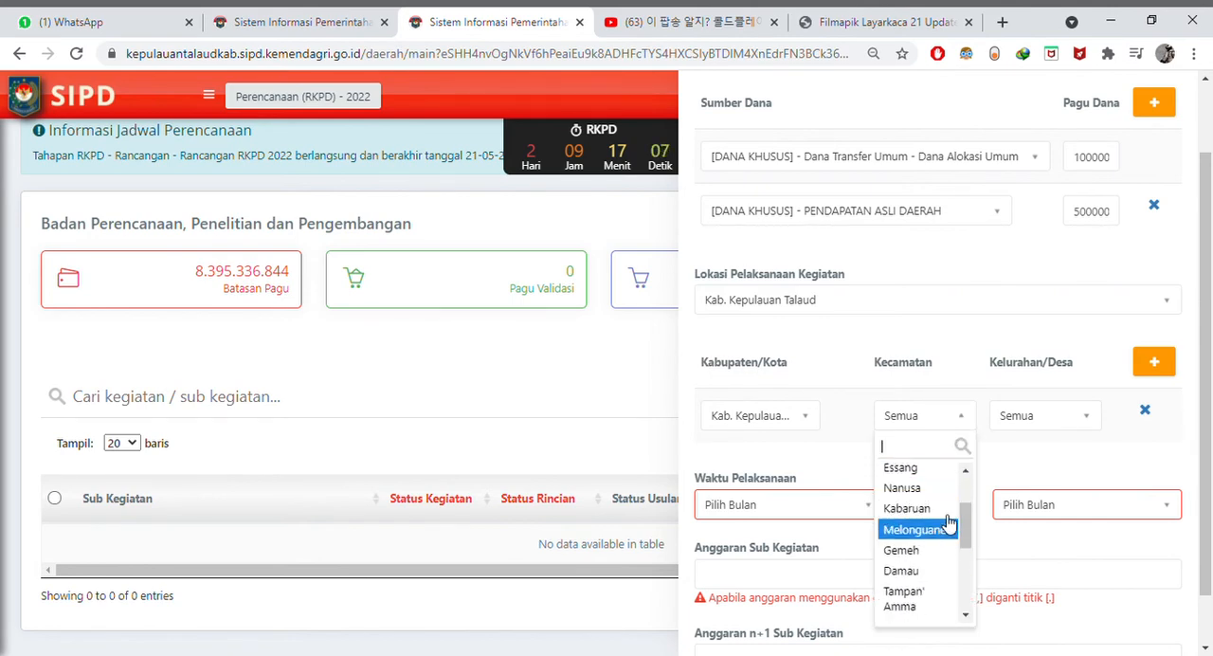
{"action": "left_click", "coordinate": [952, 530]}
{"action": "left_click", "coordinate": [1056, 423]}
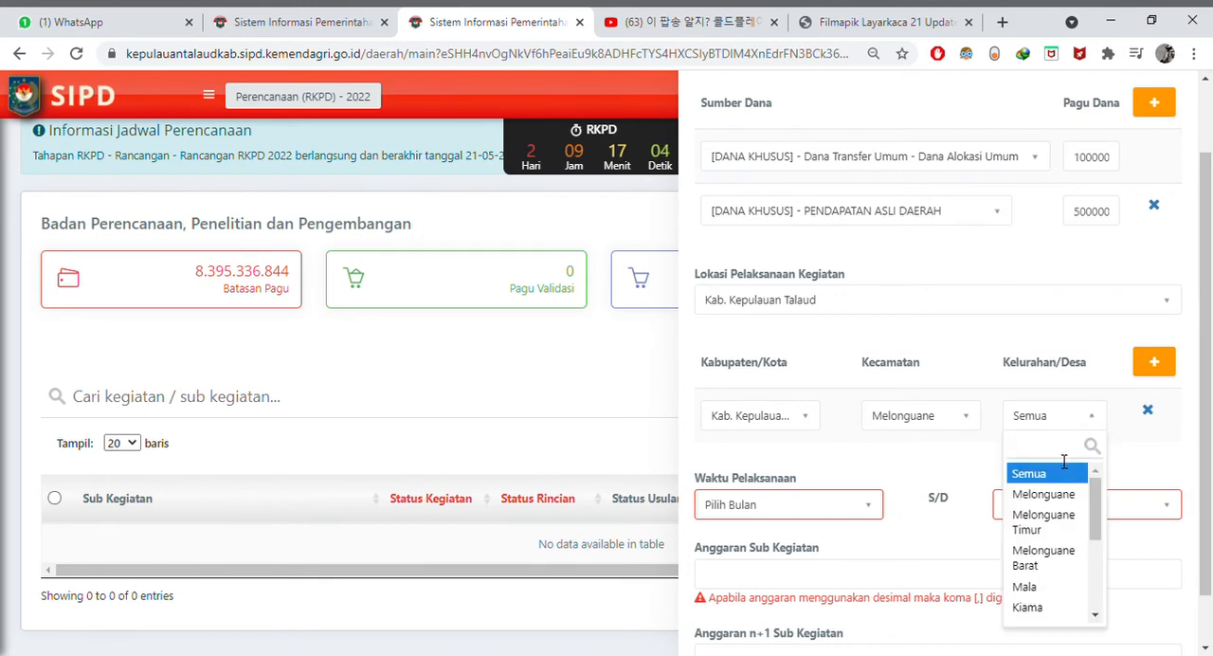
{"action": "left_click", "coordinate": [1064, 492]}
- Set Waktu Pelaksanaan from Maret to April
{"action": "scroll", "coordinate": [1029, 445], "scroll_direction": "down", "scroll_amount": 2}
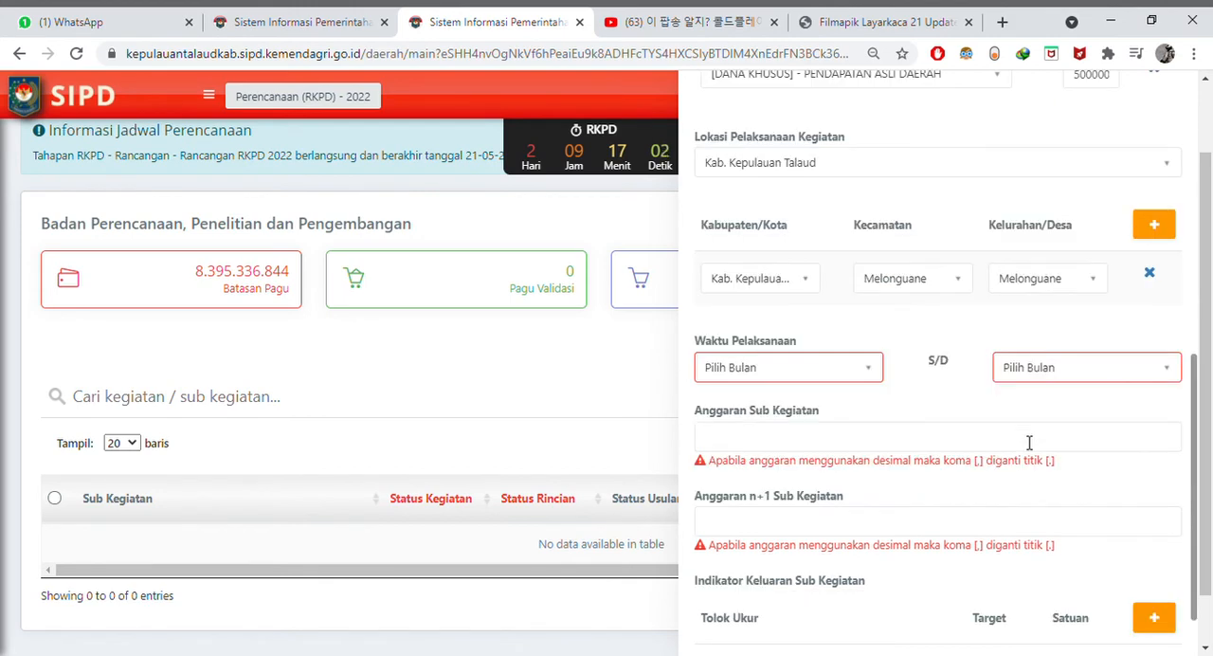
{"action": "left_click", "coordinate": [869, 370]}
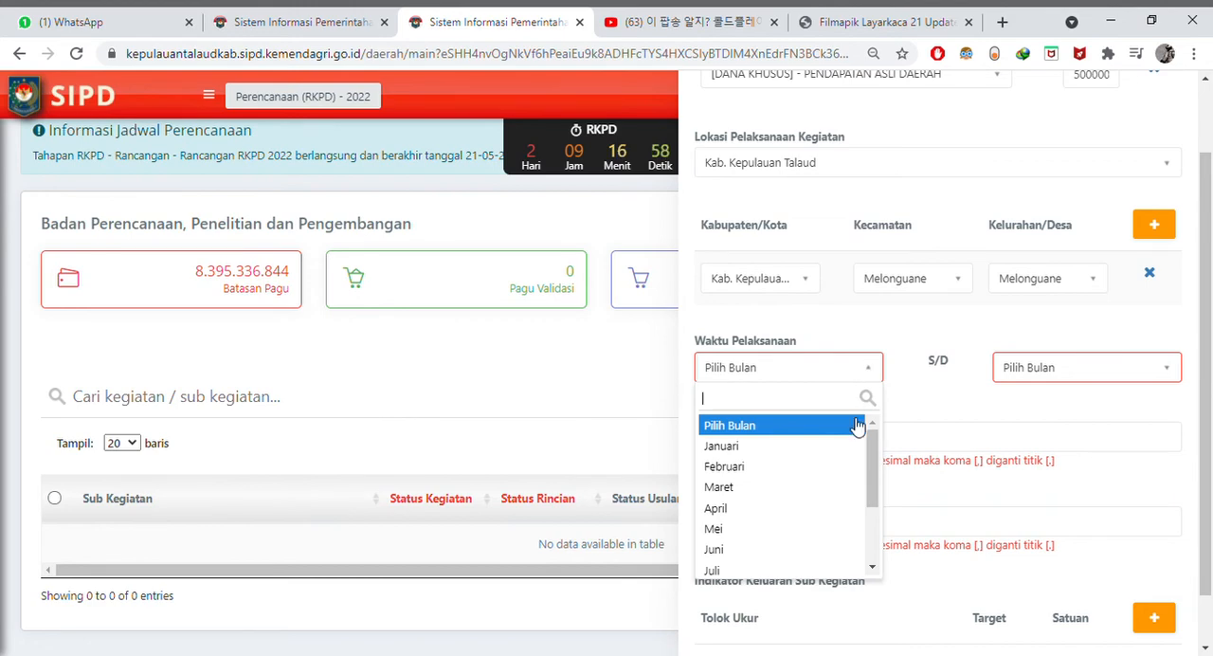
{"action": "left_click", "coordinate": [859, 486]}
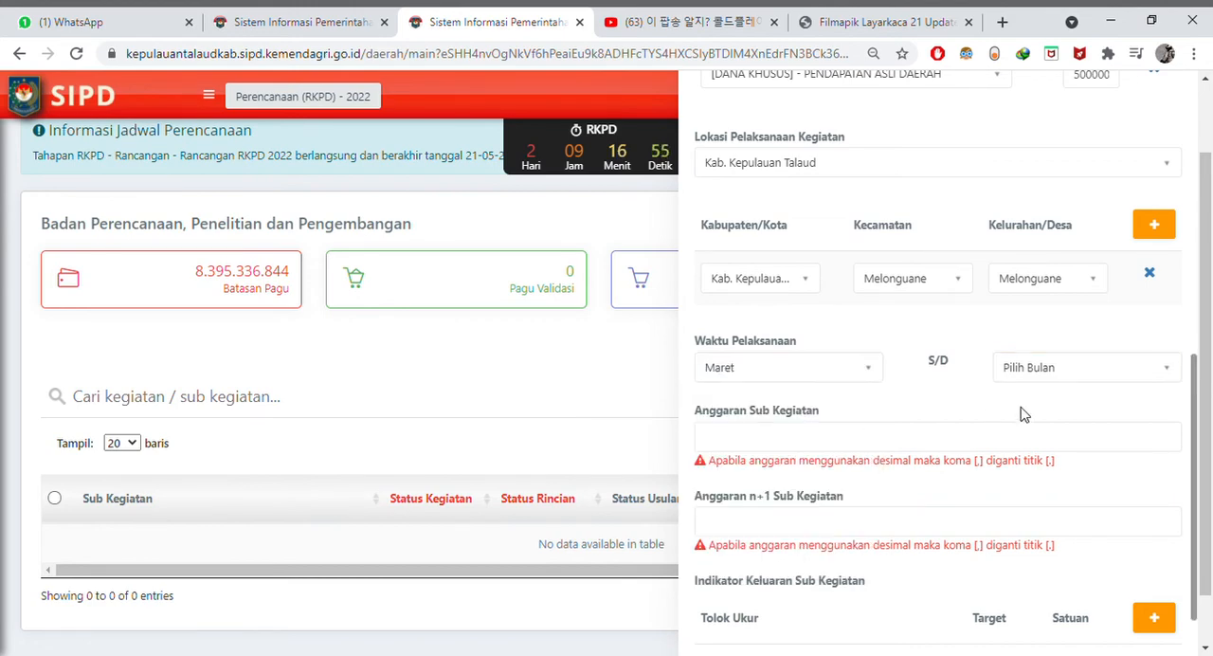
{"action": "left_click", "coordinate": [1166, 377]}
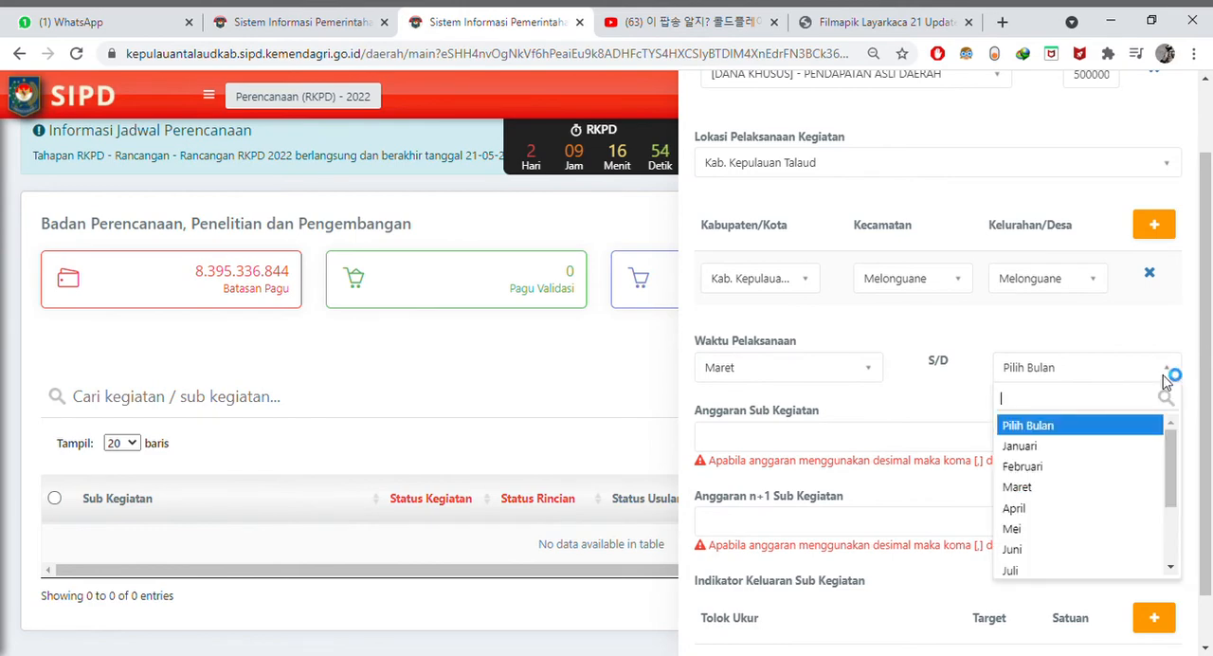
{"action": "left_click", "coordinate": [1111, 525]}
- Check the Pagu Dana amounts of both funding sources and set Anggaran Sub Kegiatan to 150,000,000
{"action": "scroll", "coordinate": [1100, 484], "scroll_direction": "down", "scroll_amount": 2}
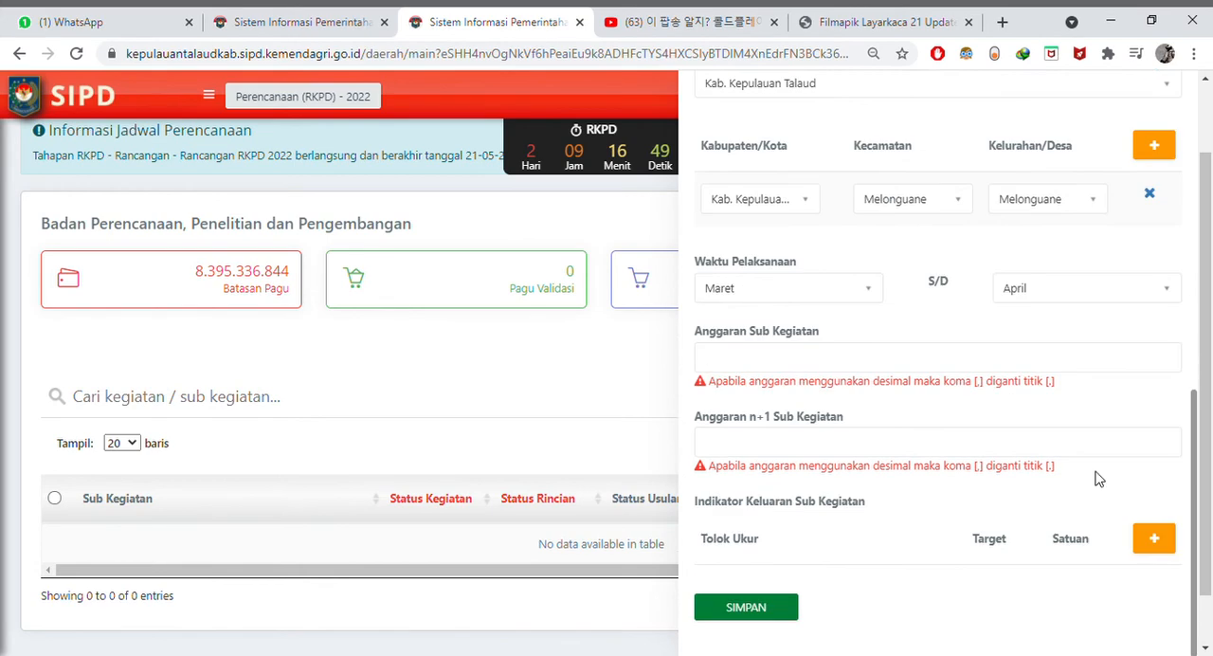
{"action": "left_click", "coordinate": [915, 368]}
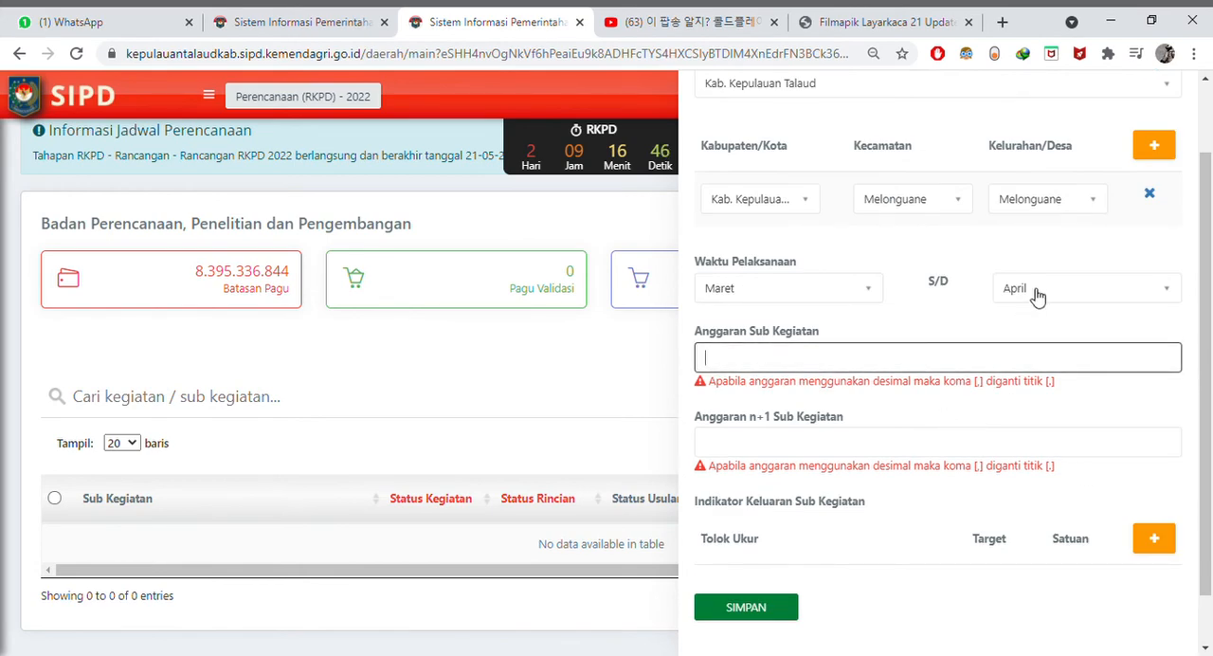
{"action": "scroll", "coordinate": [1095, 296], "scroll_direction": "up", "scroll_amount": 2}
{"action": "scroll", "coordinate": [1096, 294], "scroll_direction": "up", "scroll_amount": 3}
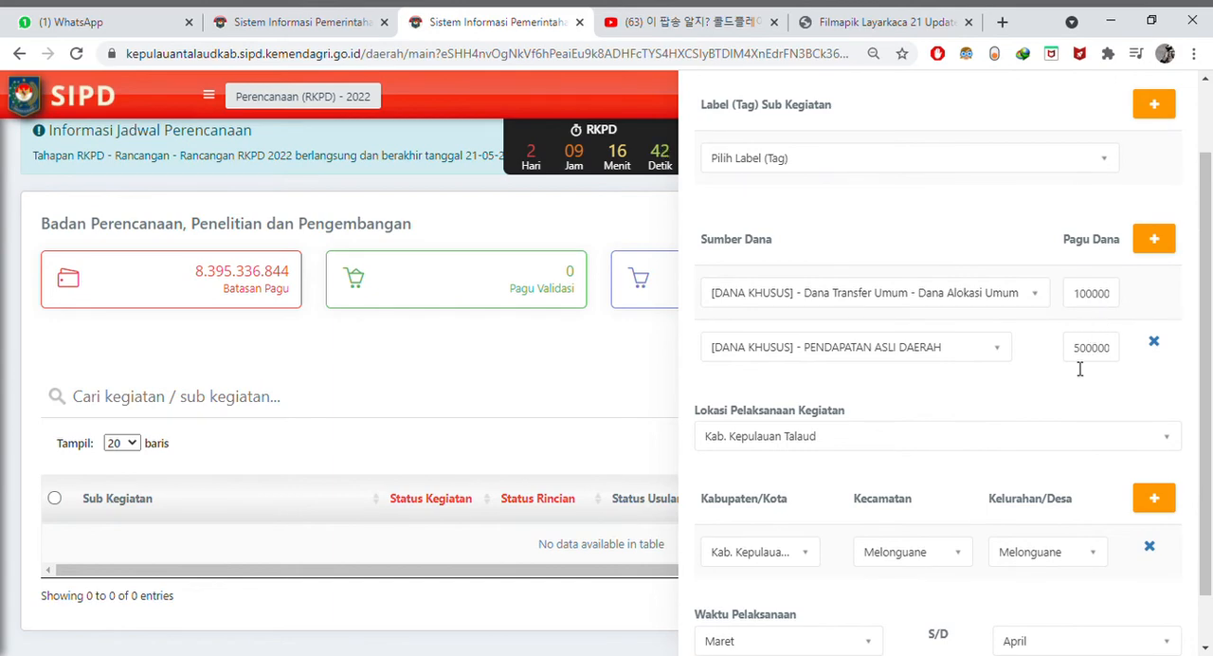
{"action": "scroll", "coordinate": [1087, 392], "scroll_direction": "down", "scroll_amount": 1}
{"action": "scroll", "coordinate": [1088, 389], "scroll_direction": "up", "scroll_amount": 1}
{"action": "scroll", "coordinate": [1068, 413], "scroll_direction": "down", "scroll_amount": 2}
{"action": "left_click", "coordinate": [1024, 473]}
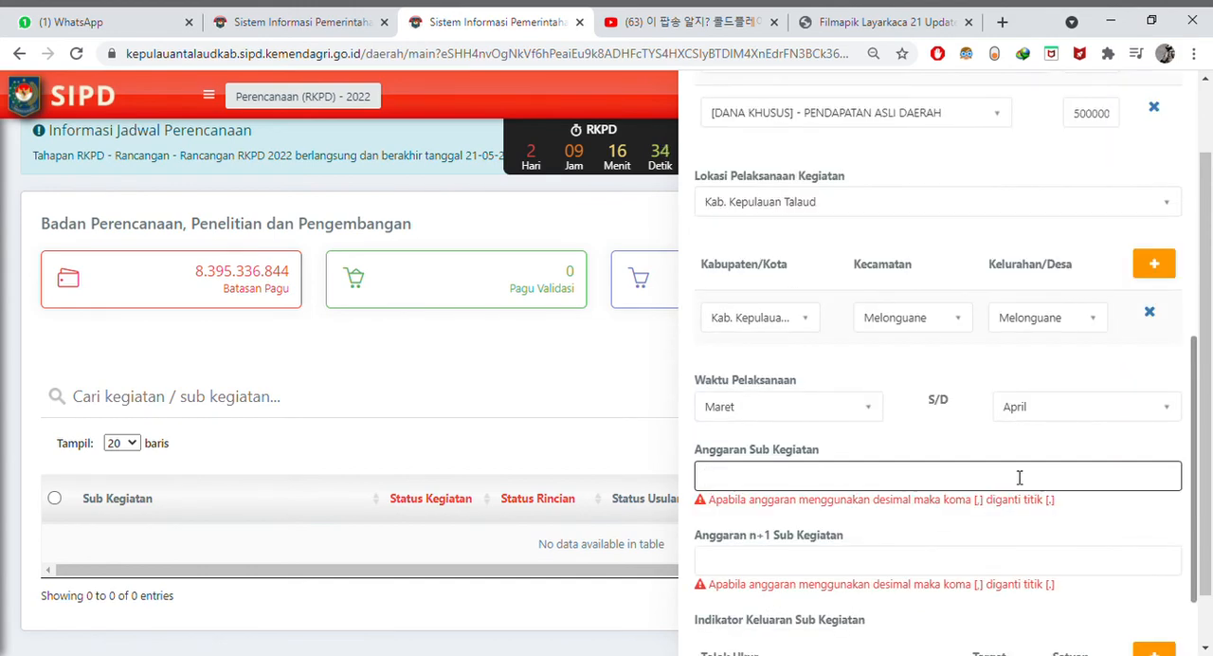
{"action": "type", "text": "150,000,000"}
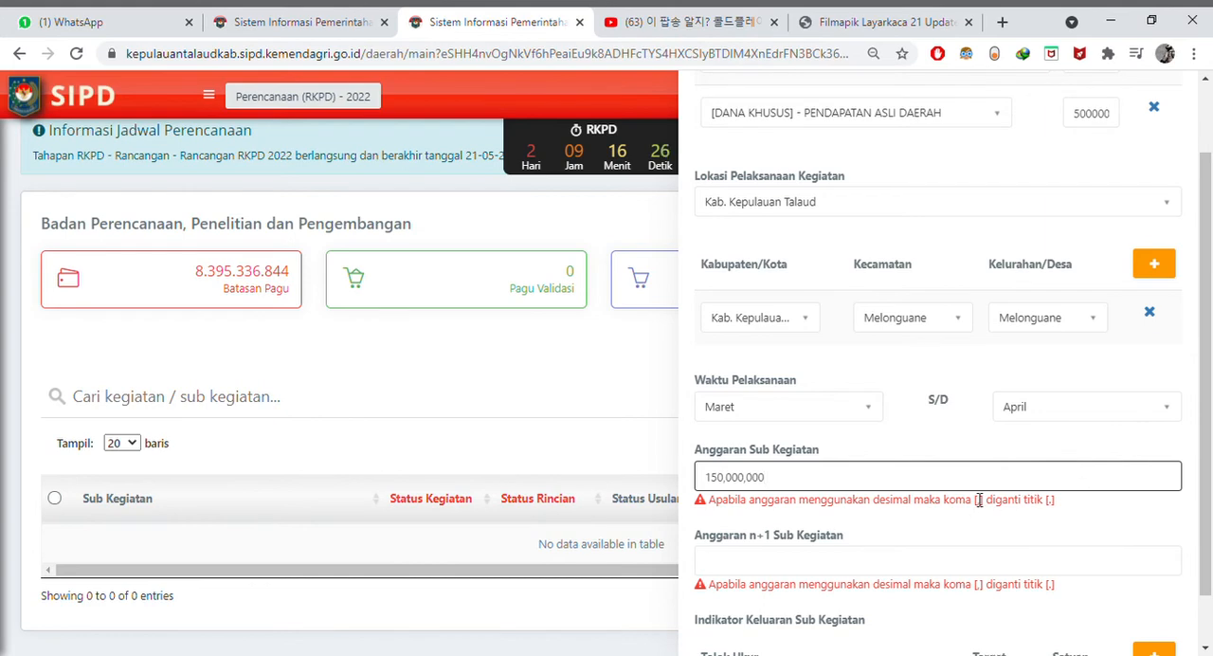
- Copy the Anggaran Sub Kegiatan value of 150,000,000 into Anggaran n+1 Sub Kegiatan
{"action": "scroll", "coordinate": [978, 503], "scroll_direction": "down", "scroll_amount": 2}
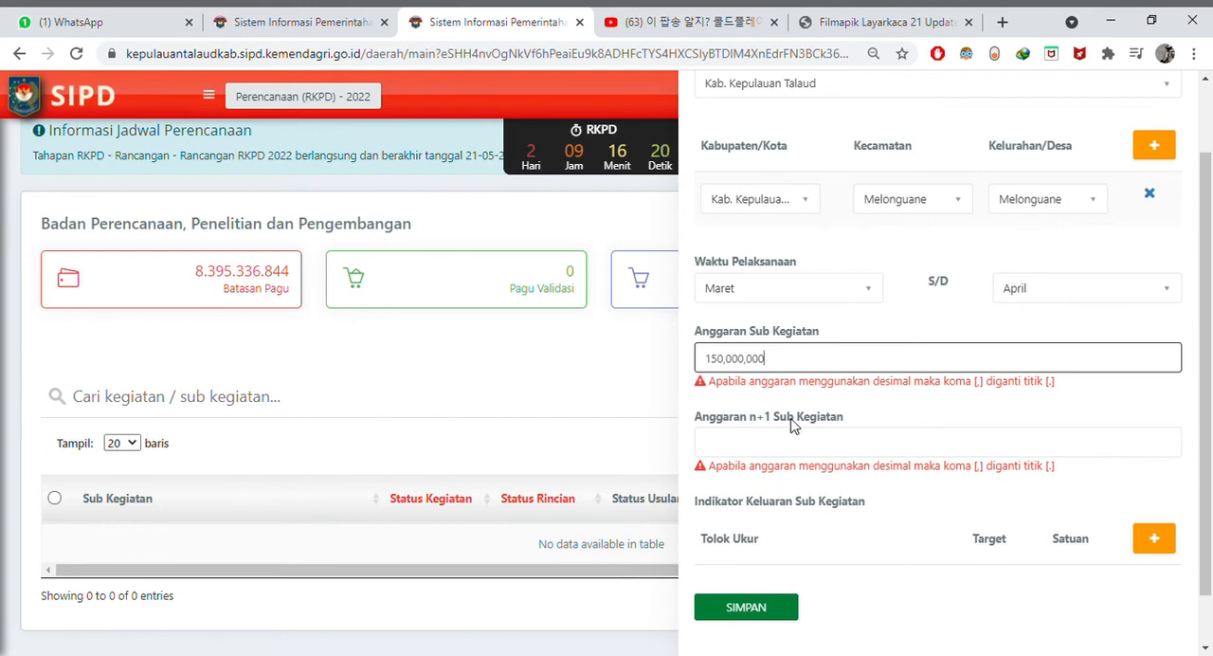
{"action": "left_click_drag", "start_coordinate": [808, 360], "coordinate": [704, 358]}
{"action": "key", "text": "ctrl+c"}
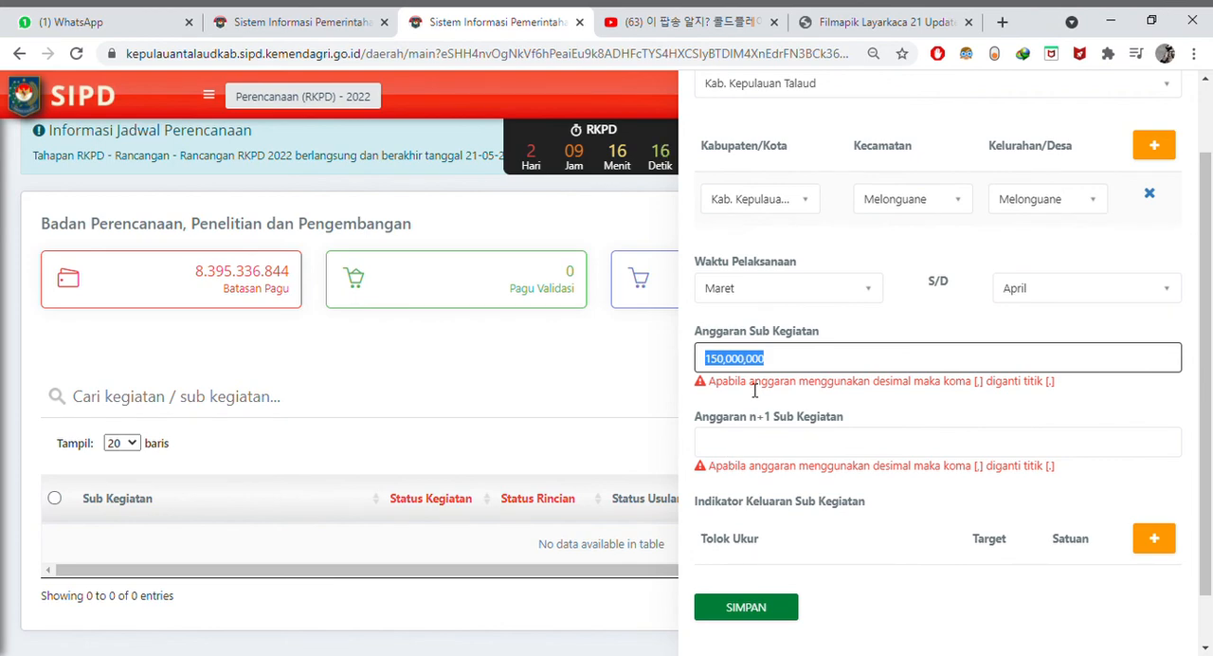
{"action": "left_click", "coordinate": [762, 459]}
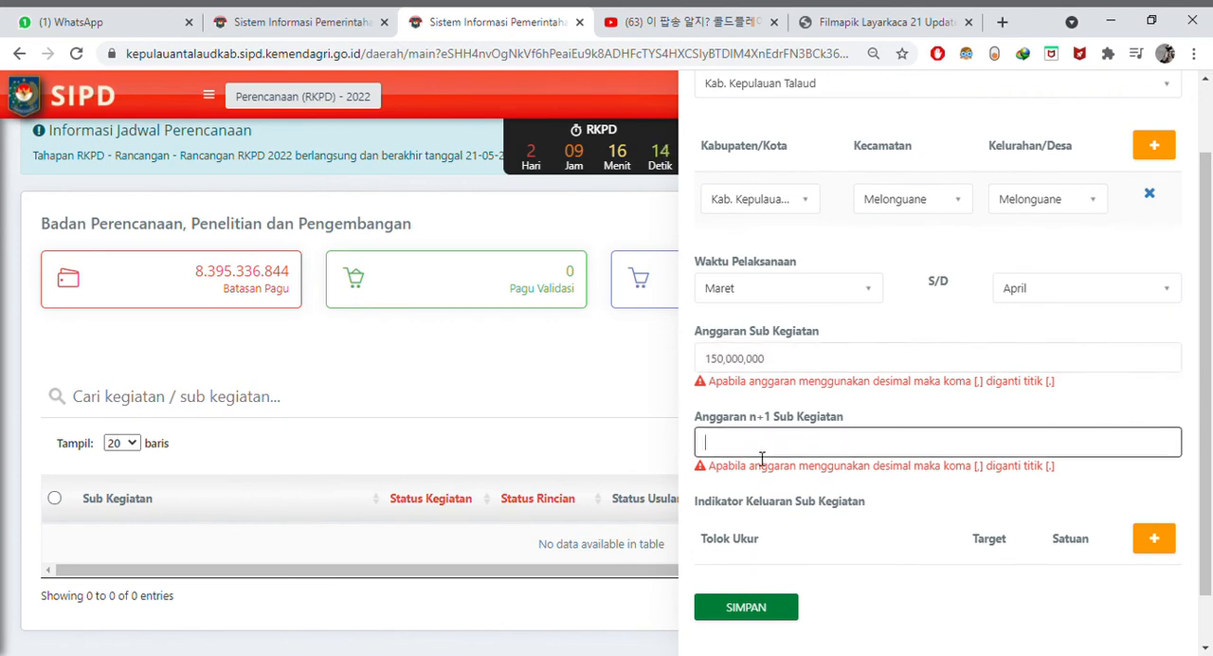
{"action": "key", "text": "ctrl+v"}
{"action": "scroll", "coordinate": [910, 504], "scroll_direction": "down", "scroll_amount": 1}
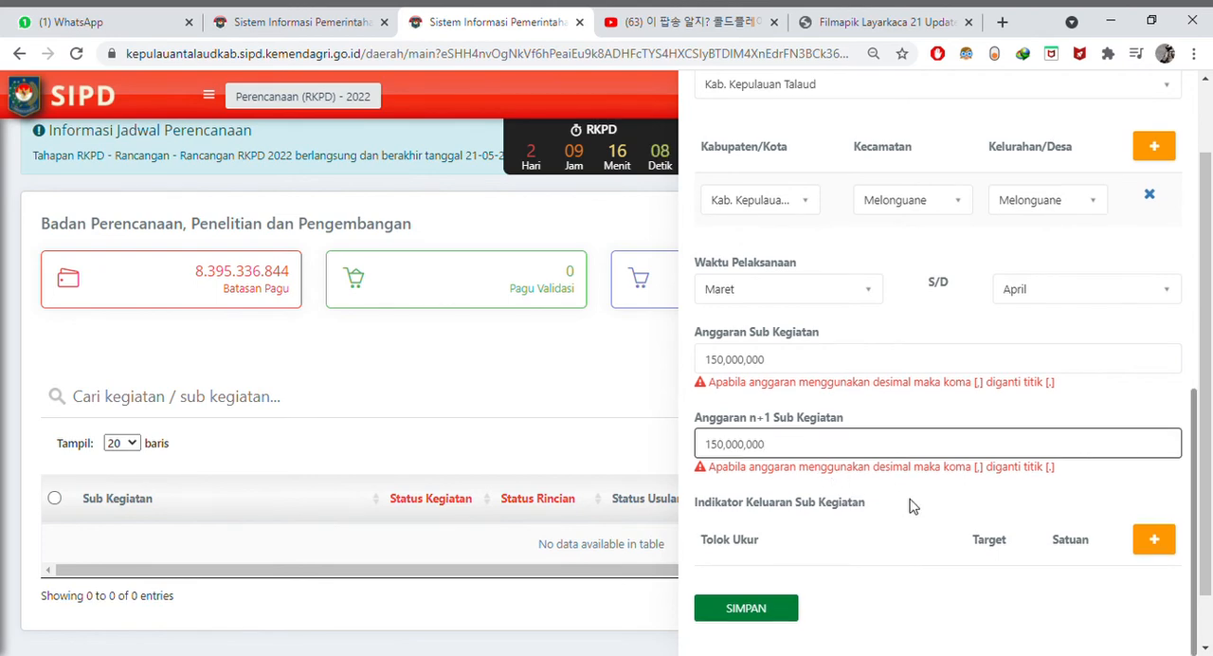
{"action": "left_click", "coordinate": [924, 521]}
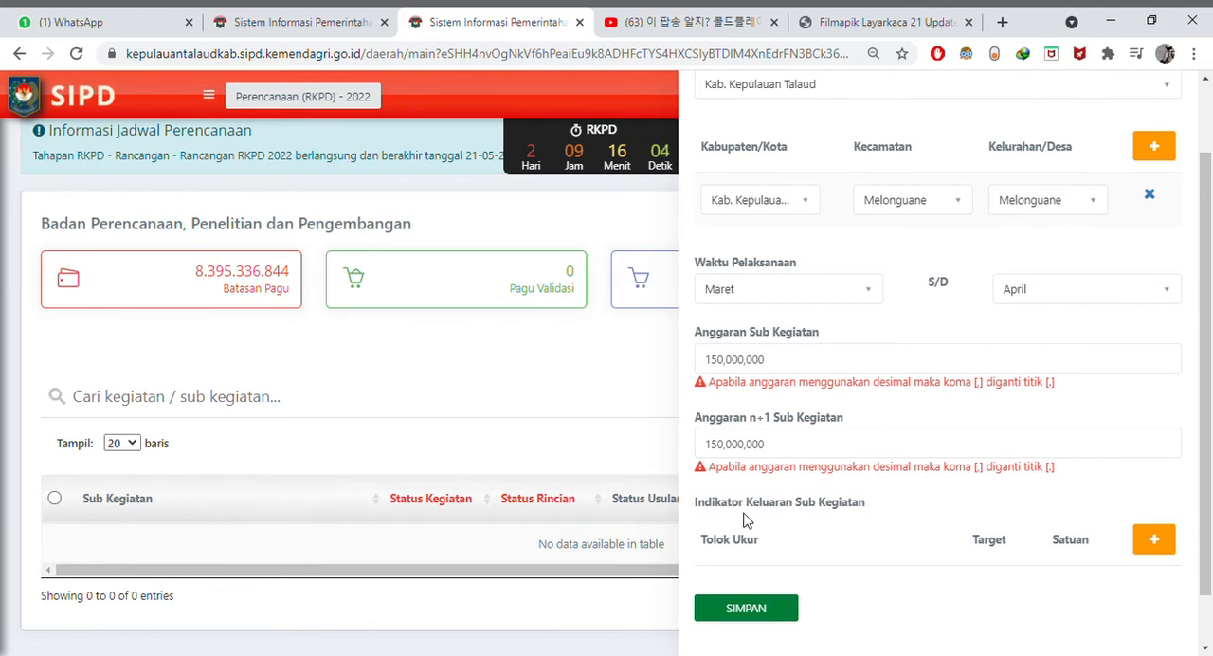
- Add an output indicator row under Indikator Keluaran Sub Kegiatan and check which Sub Kegiatan is selected in the form
{"action": "left_click", "coordinate": [1155, 542]}
{"action": "scroll", "coordinate": [1147, 417], "scroll_direction": "up", "scroll_amount": 5}
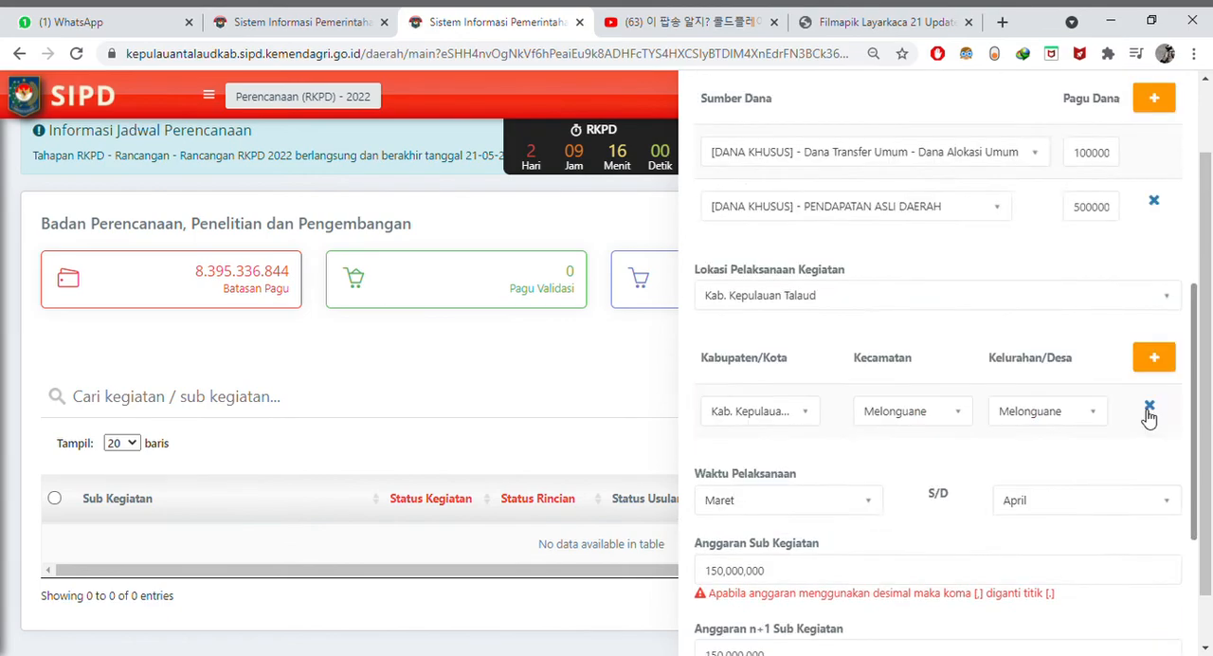
{"action": "scroll", "coordinate": [1147, 417], "scroll_direction": "up", "scroll_amount": 3}
{"action": "scroll", "coordinate": [1145, 417], "scroll_direction": "down", "scroll_amount": 7}
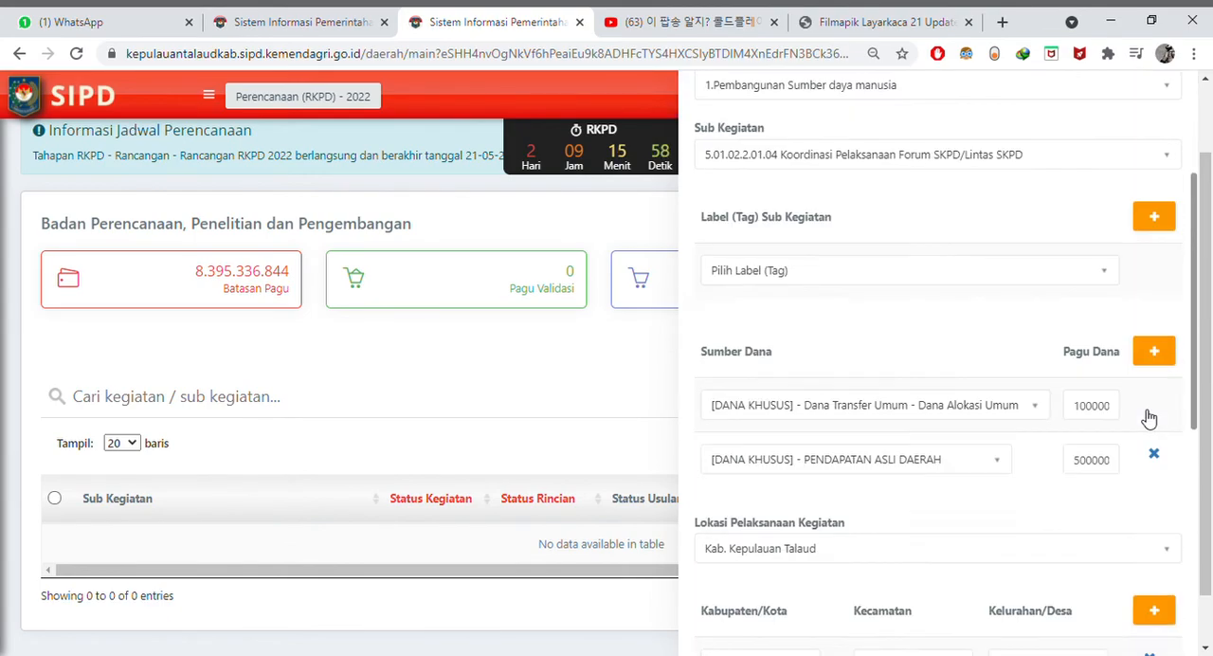
{"action": "scroll", "coordinate": [1146, 417], "scroll_direction": "down", "scroll_amount": 1}
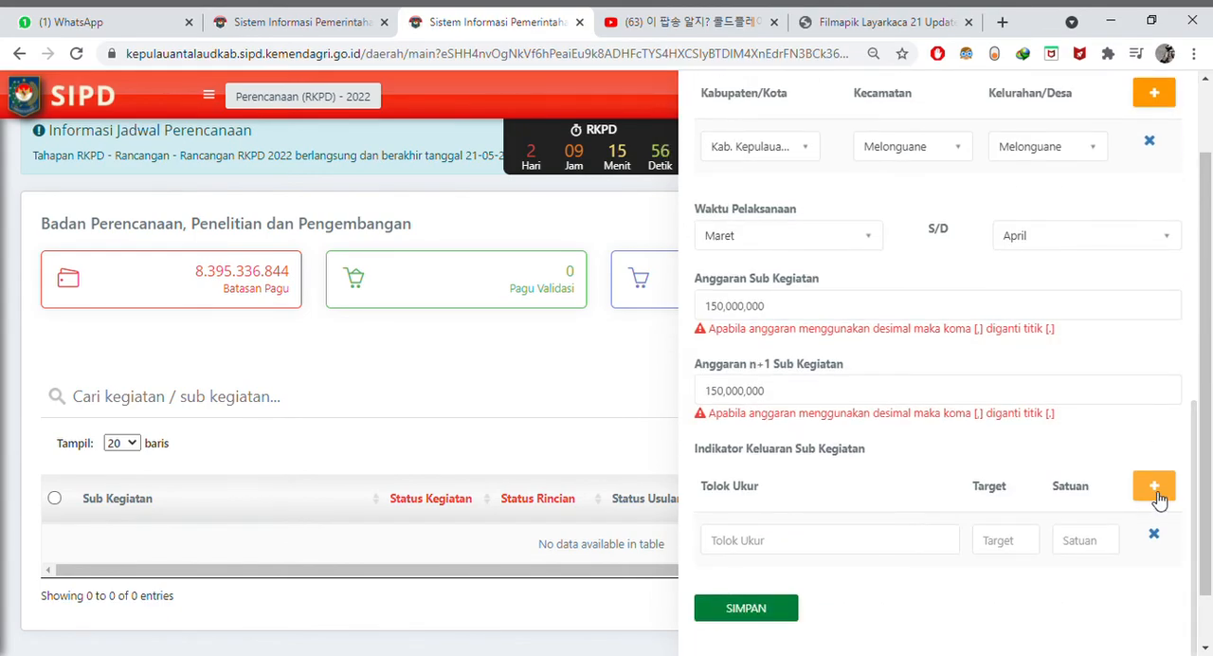
{"action": "scroll", "coordinate": [1033, 484], "scroll_direction": "up", "scroll_amount": 6}
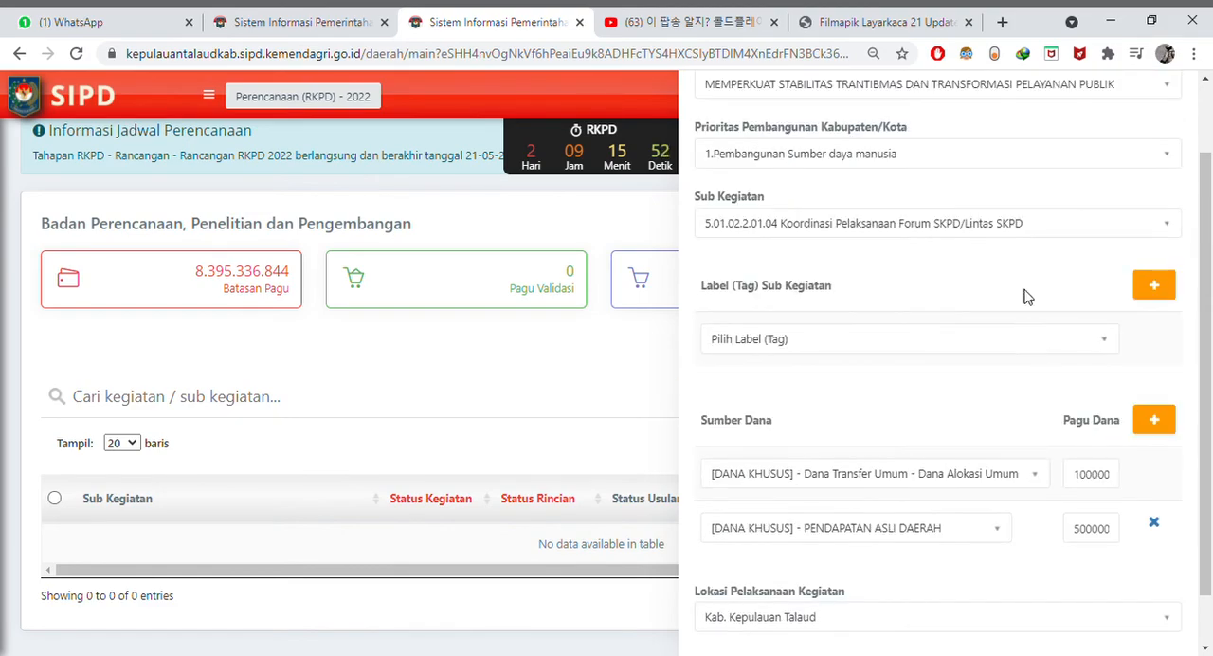
{"action": "left_click", "coordinate": [1043, 233]}
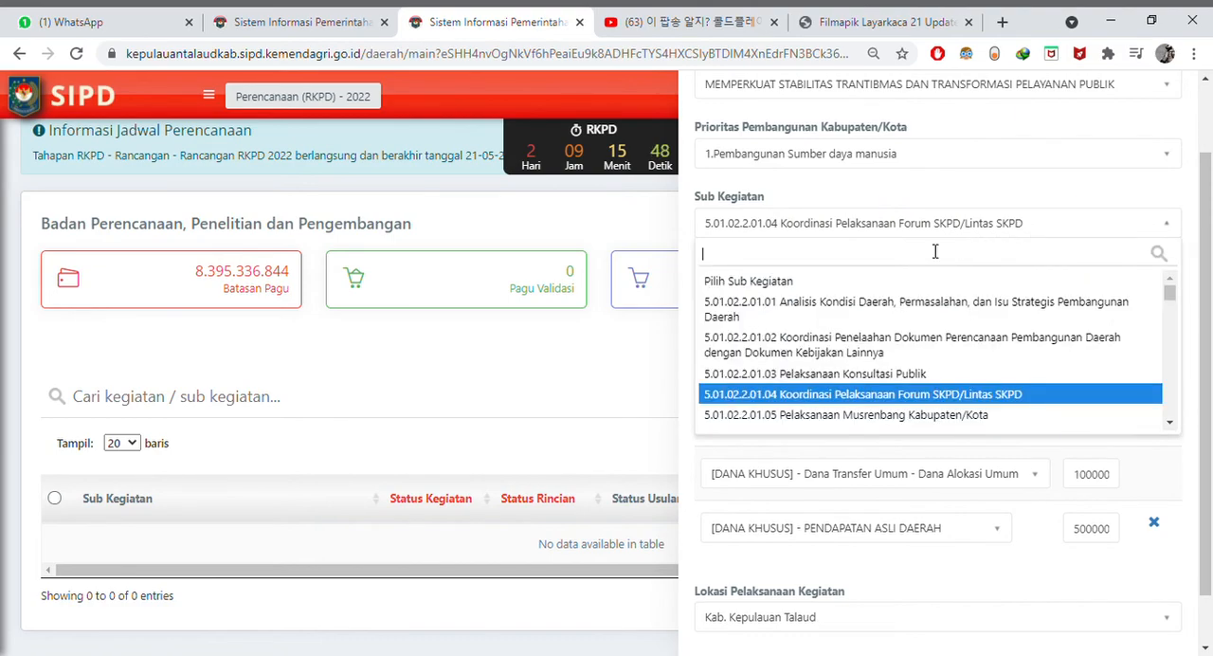
{"action": "scroll", "coordinate": [1138, 425], "scroll_direction": "down", "scroll_amount": 2}
{"action": "left_click", "coordinate": [1180, 564]}
{"action": "scroll", "coordinate": [1180, 563], "scroll_direction": "down", "scroll_amount": 5}
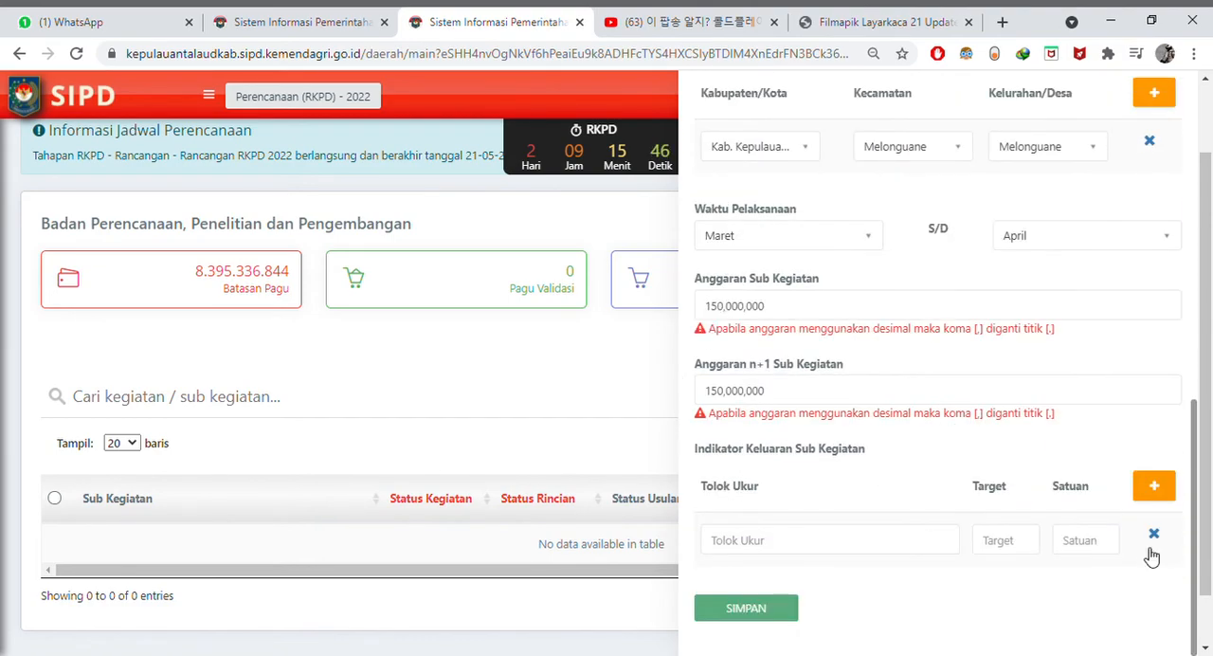
- Enter "Terlaksananya Forum konsultasi SKPD" as the Tolok Ukur of the first output indicator
{"action": "type", "text": "Tersed"}
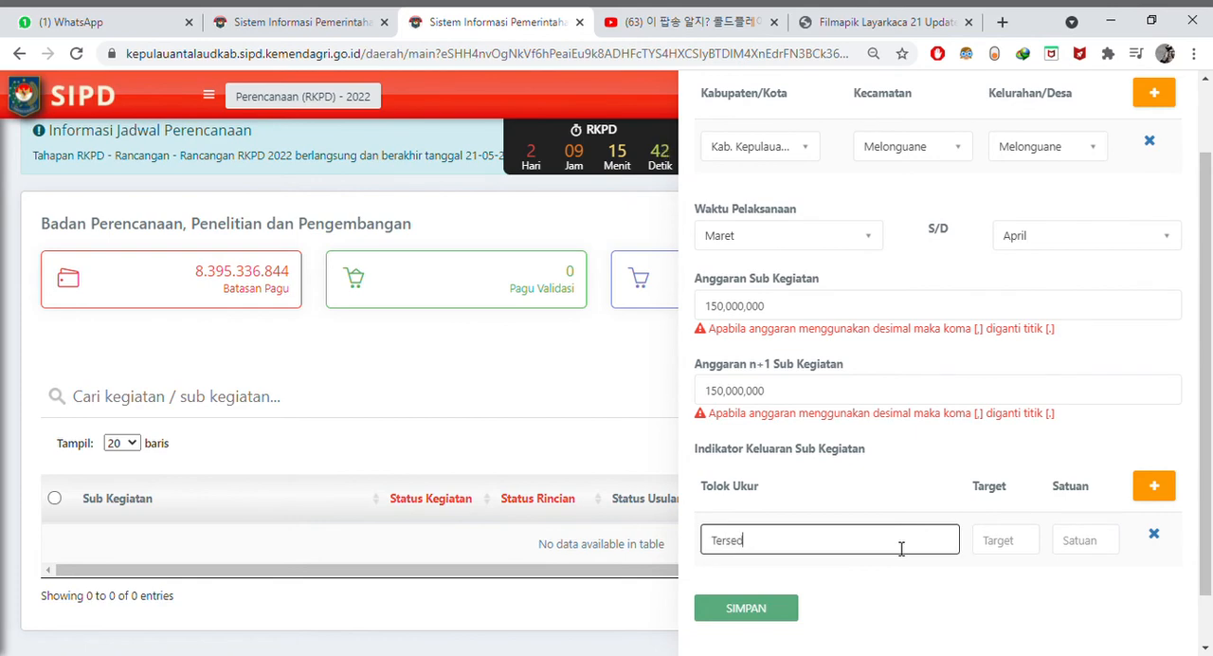
{"action": "type", "text": "ianya"}
{"action": "key", "text": "BackSpace"}
{"action": "key", "text": "BackSpace"}
{"action": "key", "text": "BackSpace"}
{"action": "key", "text": "BackSpace"}
{"action": "key", "text": "BackSpace"}
{"action": "key", "text": "BackSpace"}
{"action": "key", "text": "BackSpace"}
{"action": "key", "text": "BackSpace"}
{"action": "key", "text": "BackSpace"}
{"action": "key", "text": "BackSpace"}
{"action": "type", "text": "rlaksananya cF"}
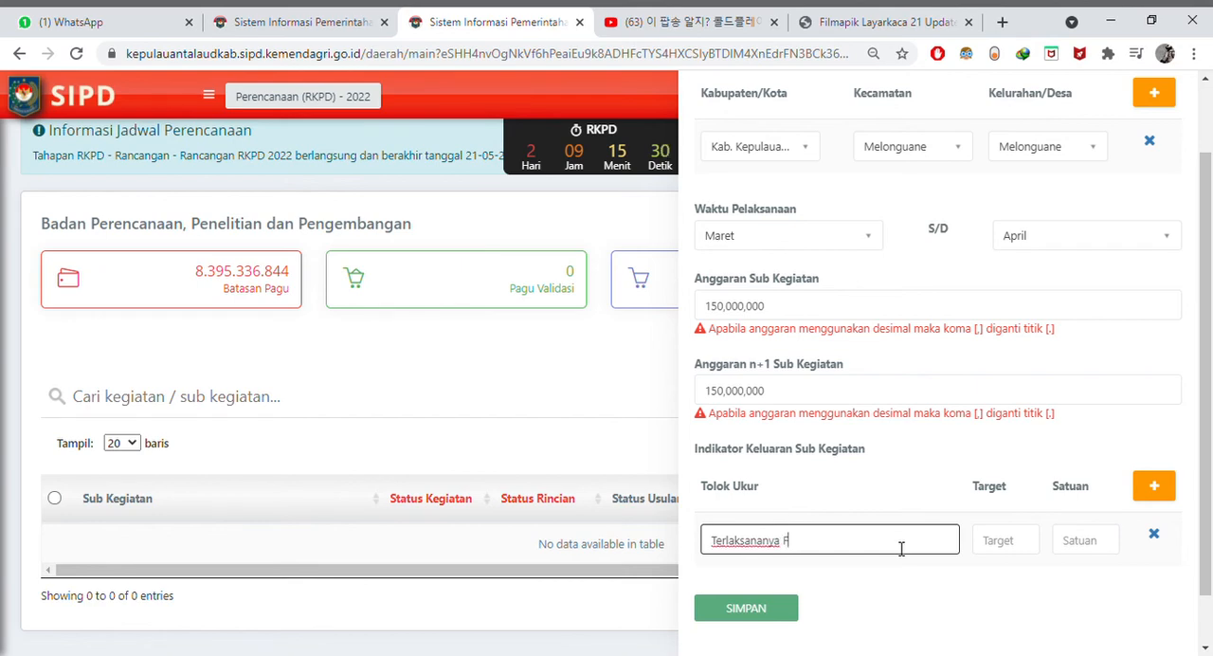
{"action": "type", "text": "orum konsultasi SKPD"}
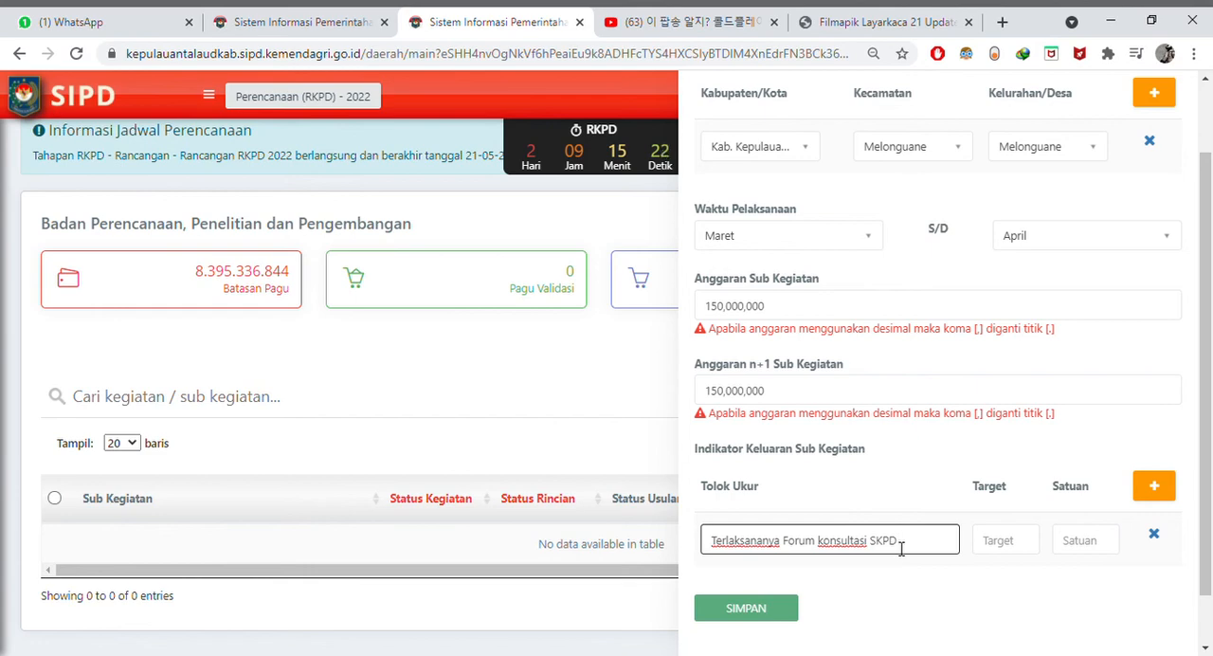
- Set the first output indicator's Target to 1 and its Satuan to Kegiatan
{"action": "left_click", "coordinate": [1010, 541]}
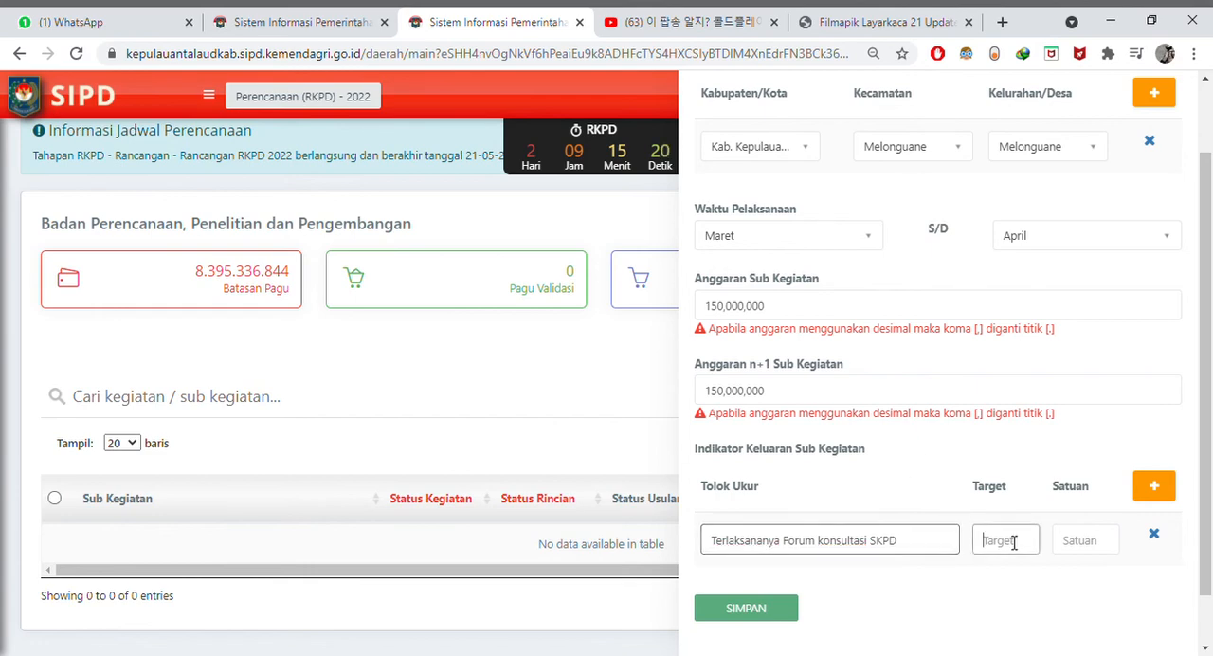
{"action": "type", "text": "1"}
{"action": "left_click", "coordinate": [1081, 546]}
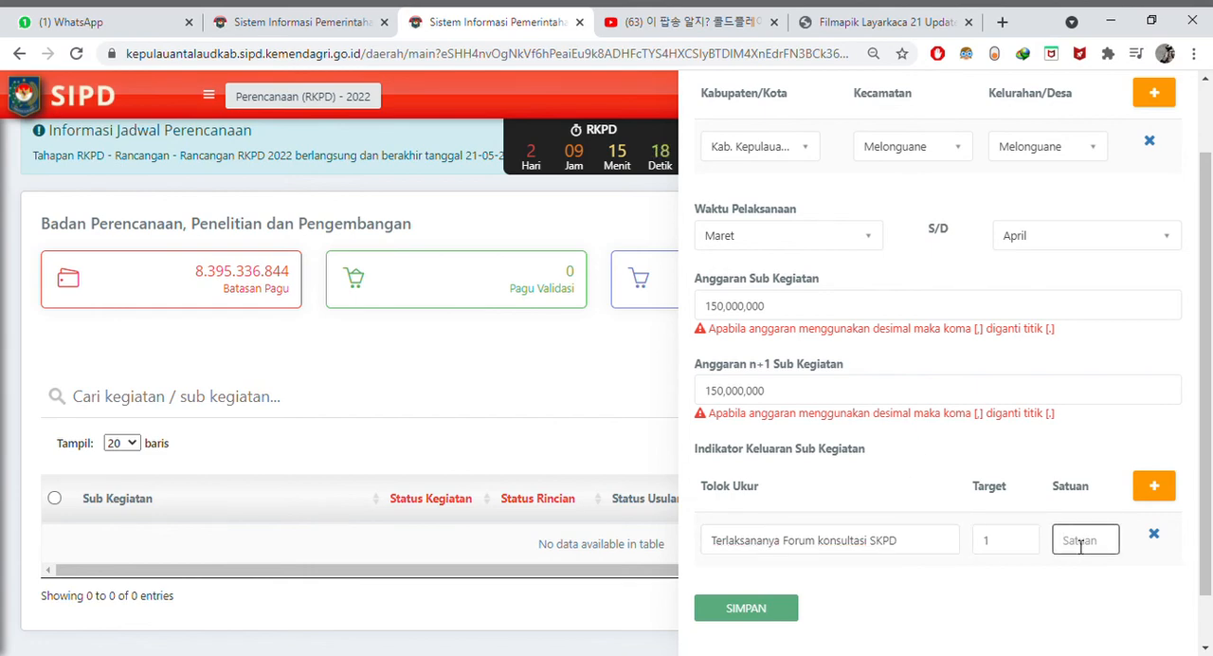
{"action": "type", "text": "Kegiat"}
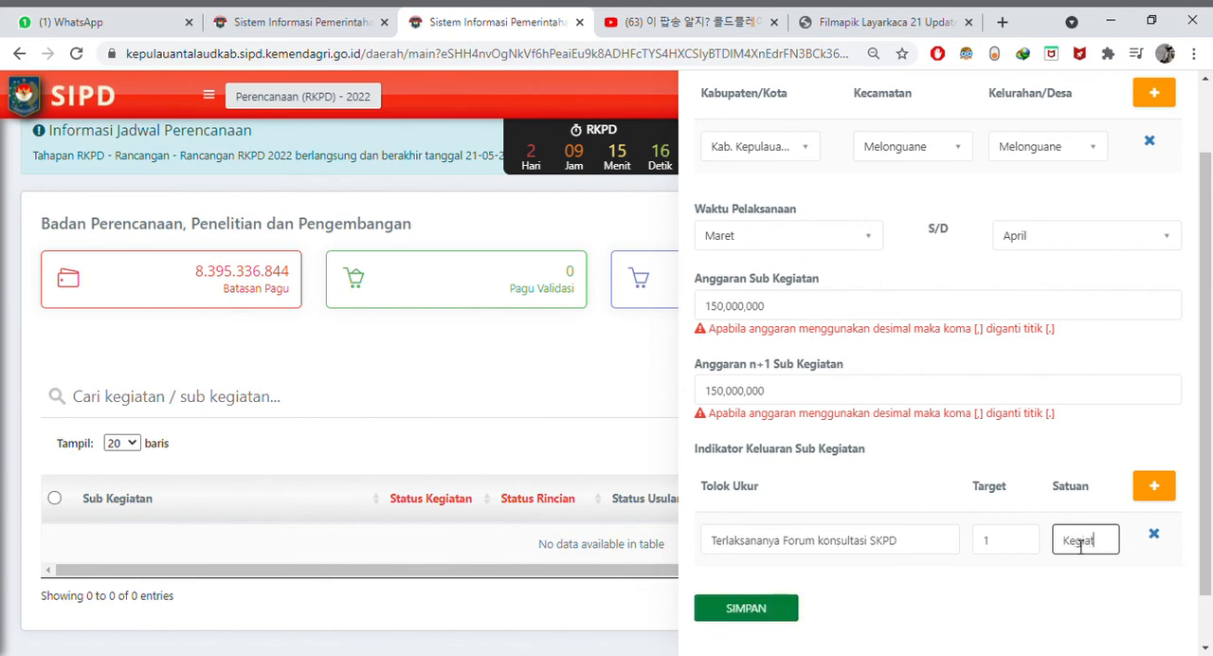
{"action": "type", "text": "an"}
- Add a second output indicator row with the Tolok Ukur "Tingkat reformasi birokrasi di Pemkab talaud meningkat"
{"action": "left_click", "coordinate": [1157, 489]}
{"action": "left_click_drag", "start_coordinate": [929, 547], "coordinate": [716, 557]}
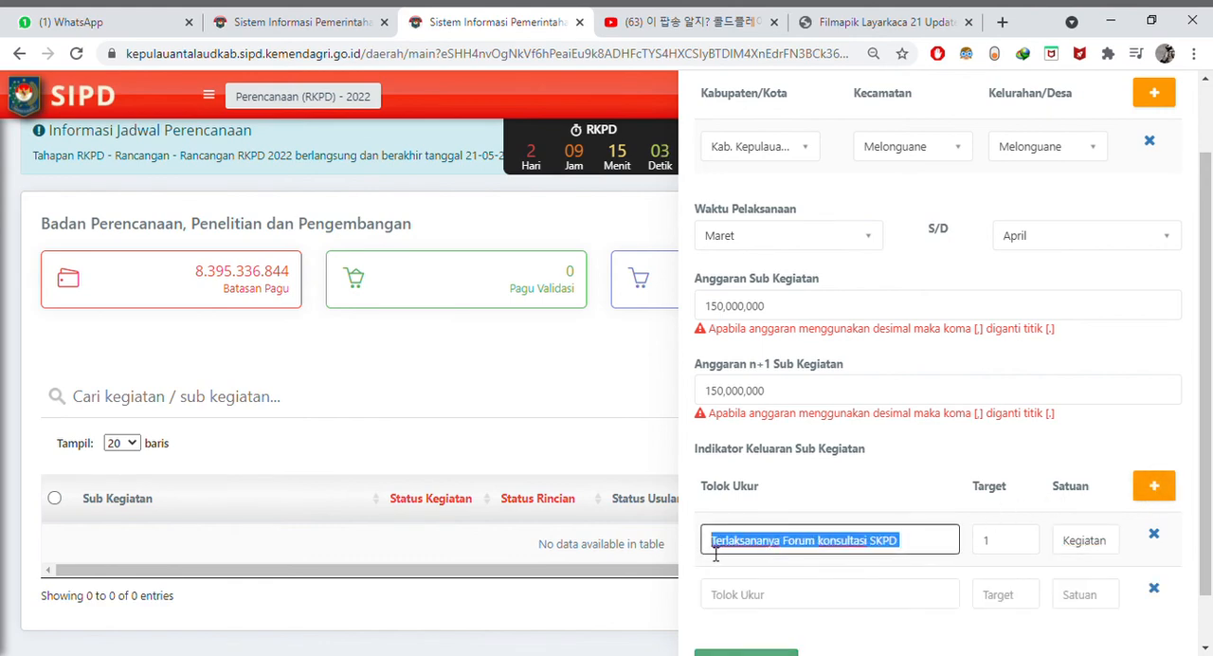
{"action": "left_click", "coordinate": [853, 598]}
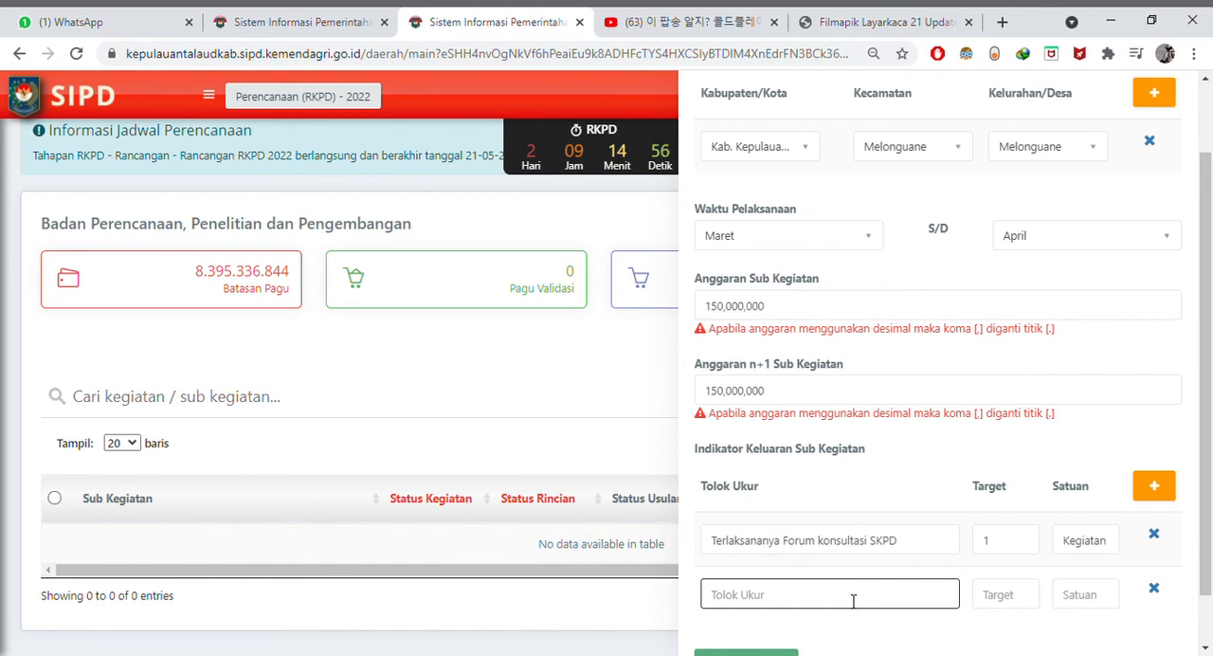
{"action": "type", "text": "re"}
{"action": "key", "text": "BackSpace"}
{"action": "key", "text": "BackSpace"}
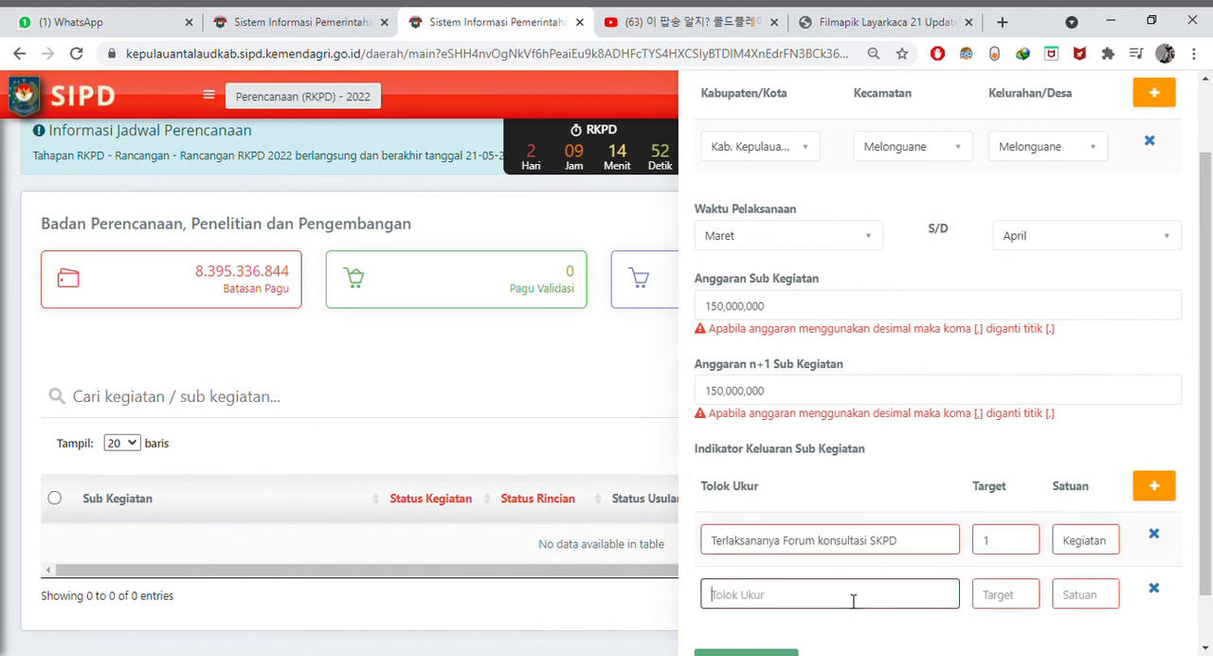
{"action": "type", "text": "Tingkat reform"}
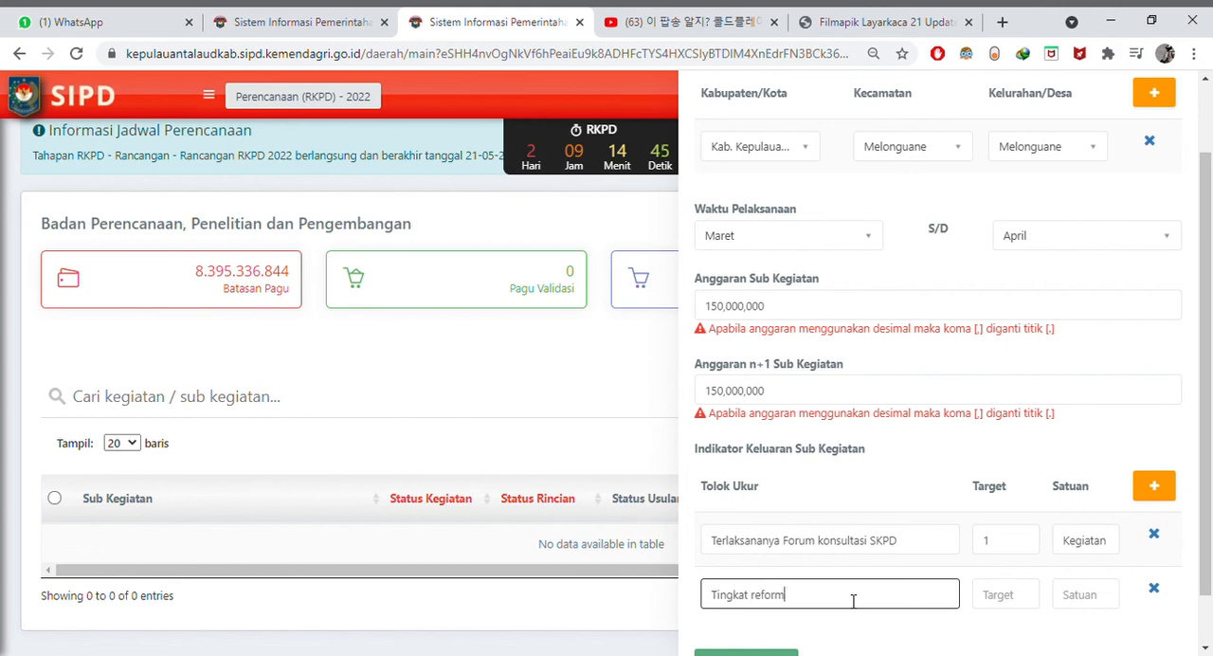
{"action": "type", "text": "asi birokras"}
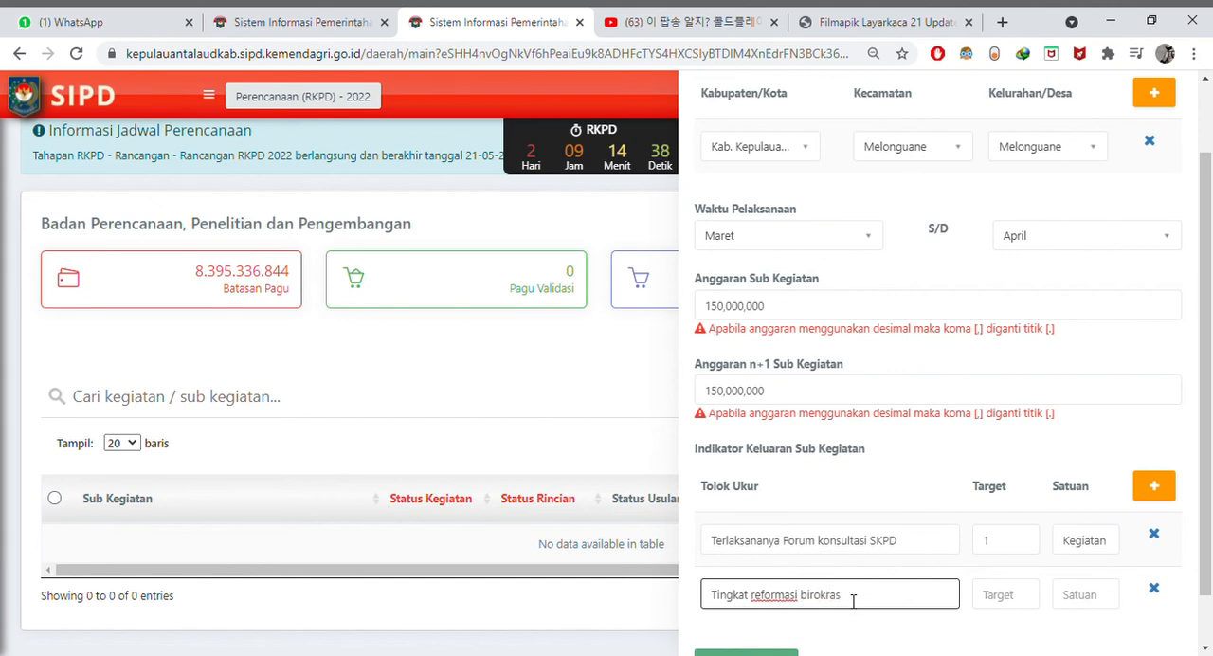
{"action": "type", "text": "i di PM"}
{"action": "key", "text": "BackSpace"}
{"action": "key", "text": "BackSpace"}
{"action": "type", "text": "emkab"}
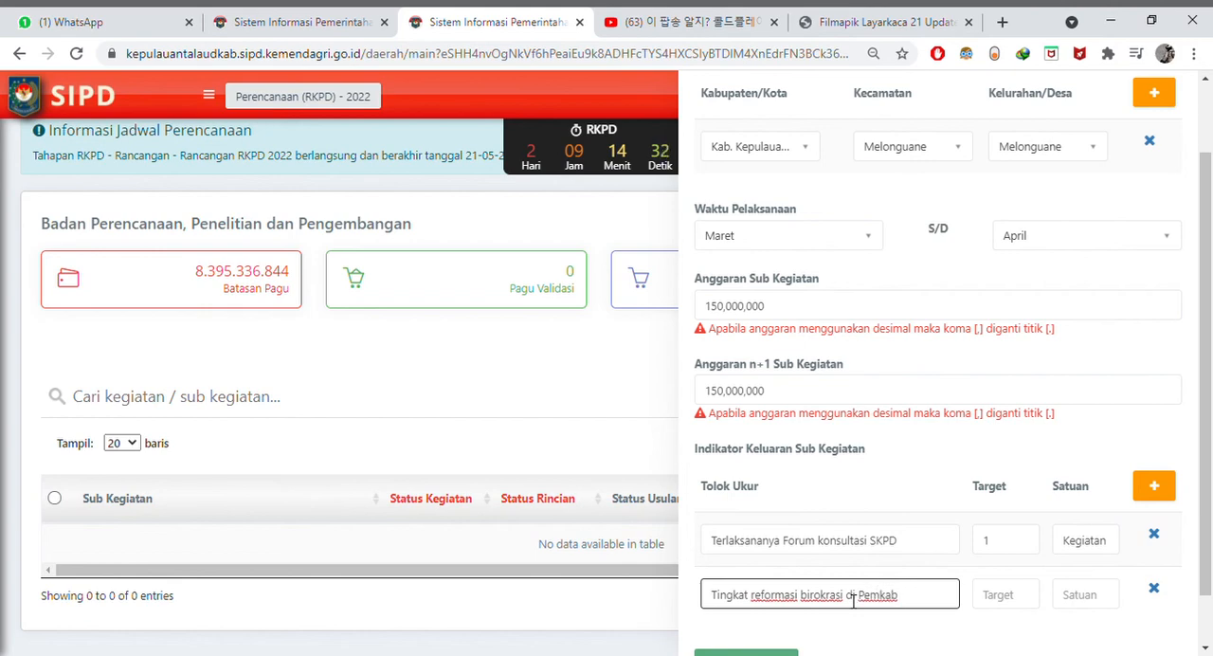
{"action": "type", "text": " talaud mn"}
{"action": "key", "text": "BackSpace"}
{"action": "type", "text": "eni"}
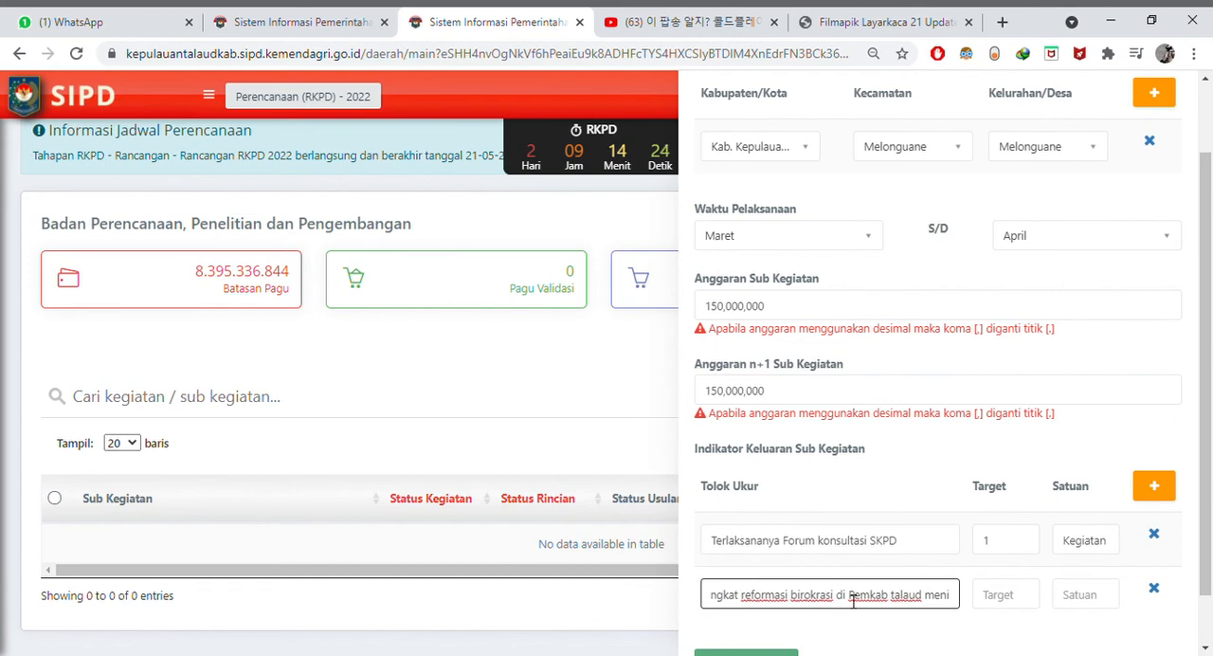
{"action": "type", "text": "ngkat"}
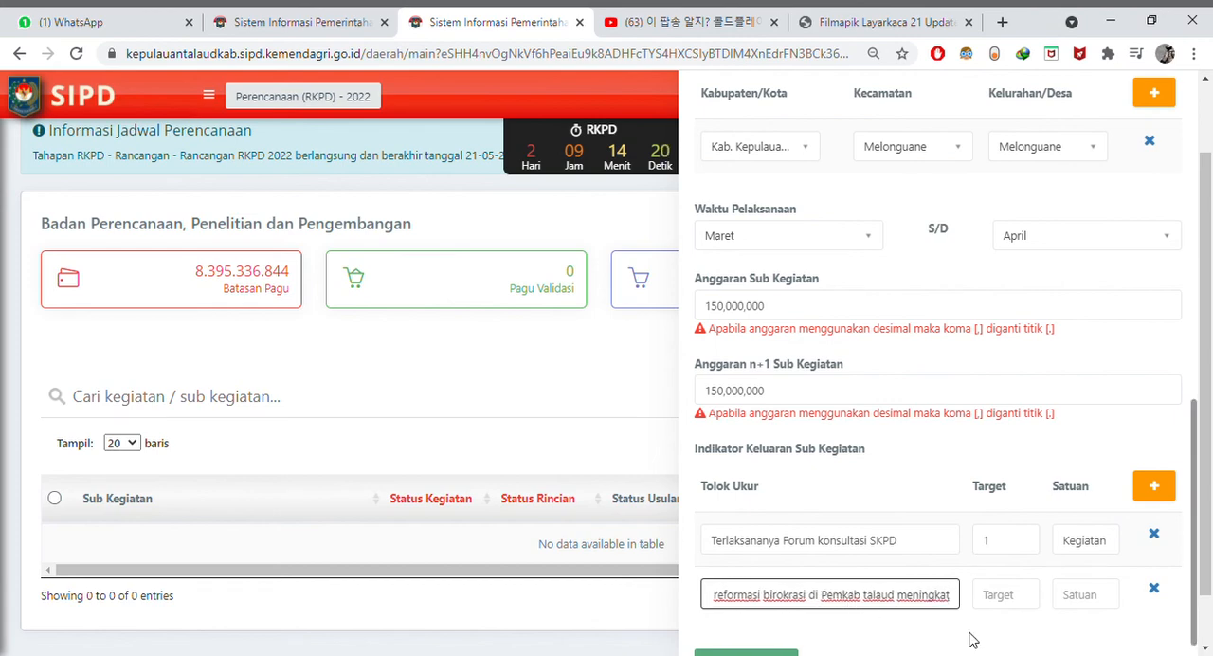
- Set the second output indicator's Target to 10 and Satuan to Persen, and save the Sub Kegiatan
{"action": "left_click", "coordinate": [1007, 608]}
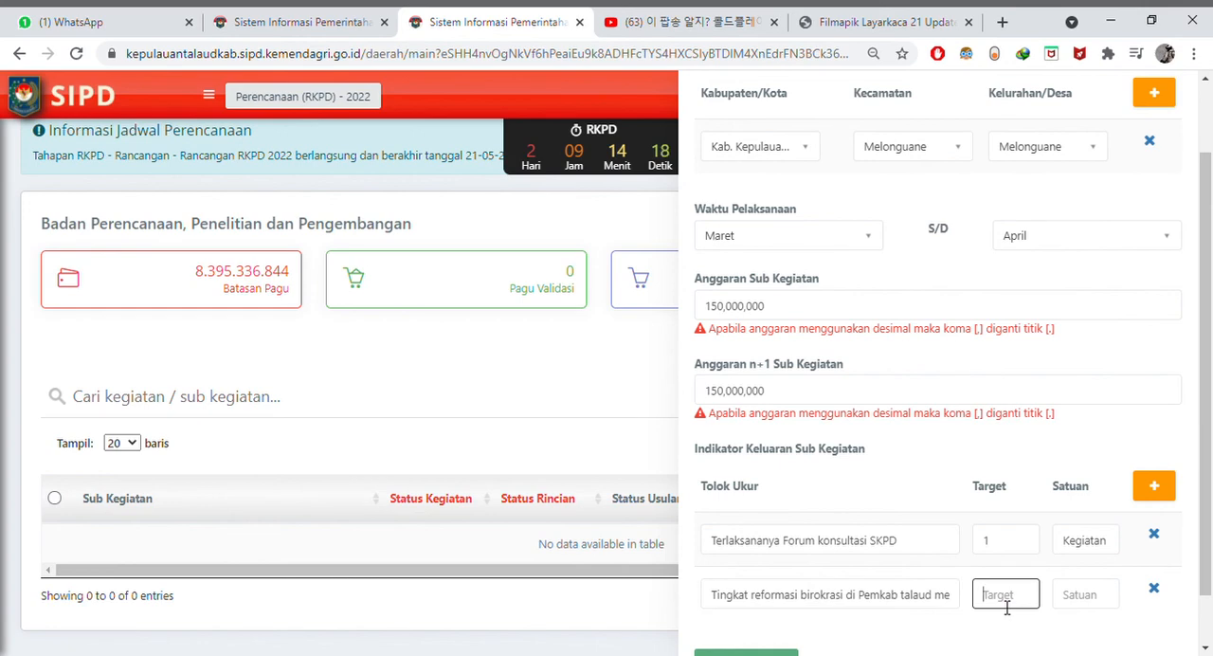
{"action": "type", "text": "10"}
{"action": "left_click", "coordinate": [1100, 607]}
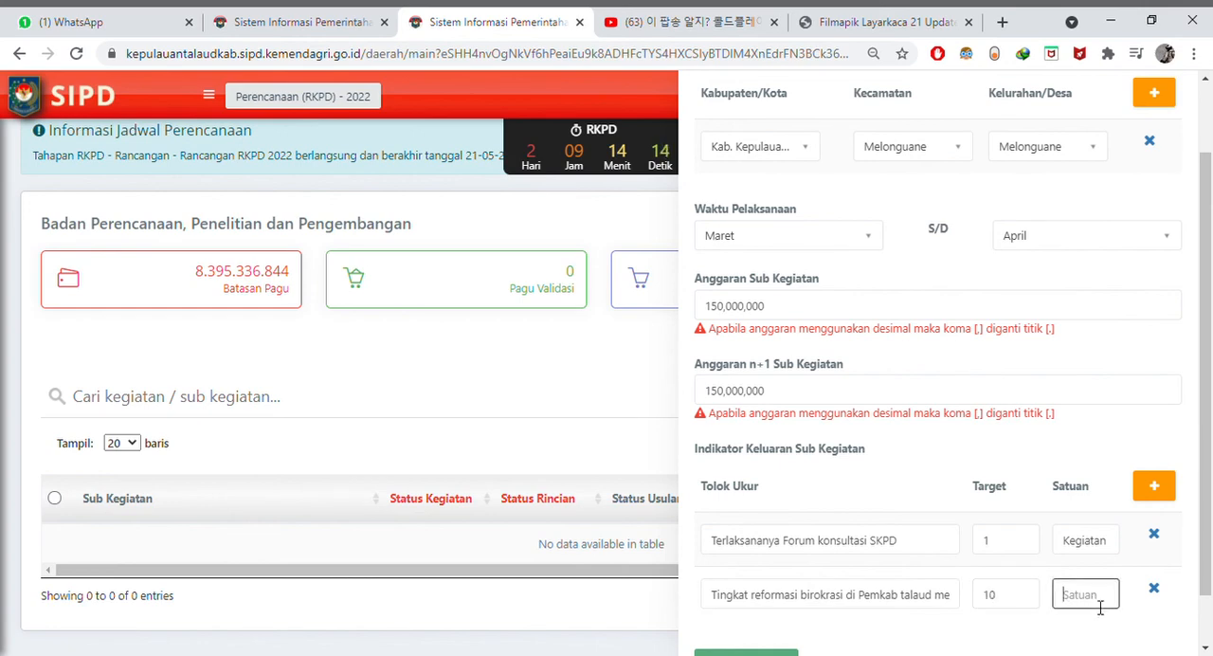
{"action": "type", "text": "Persen"}
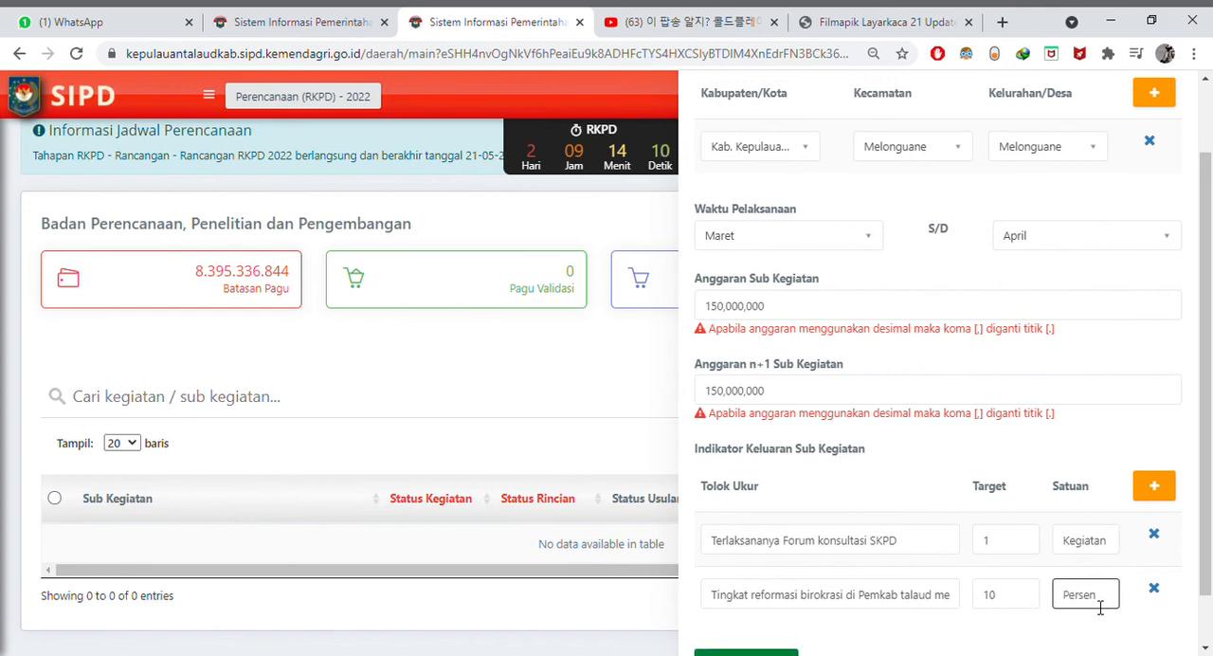
{"action": "scroll", "coordinate": [910, 517], "scroll_direction": "down", "scroll_amount": 1}
{"action": "left_click", "coordinate": [773, 603]}
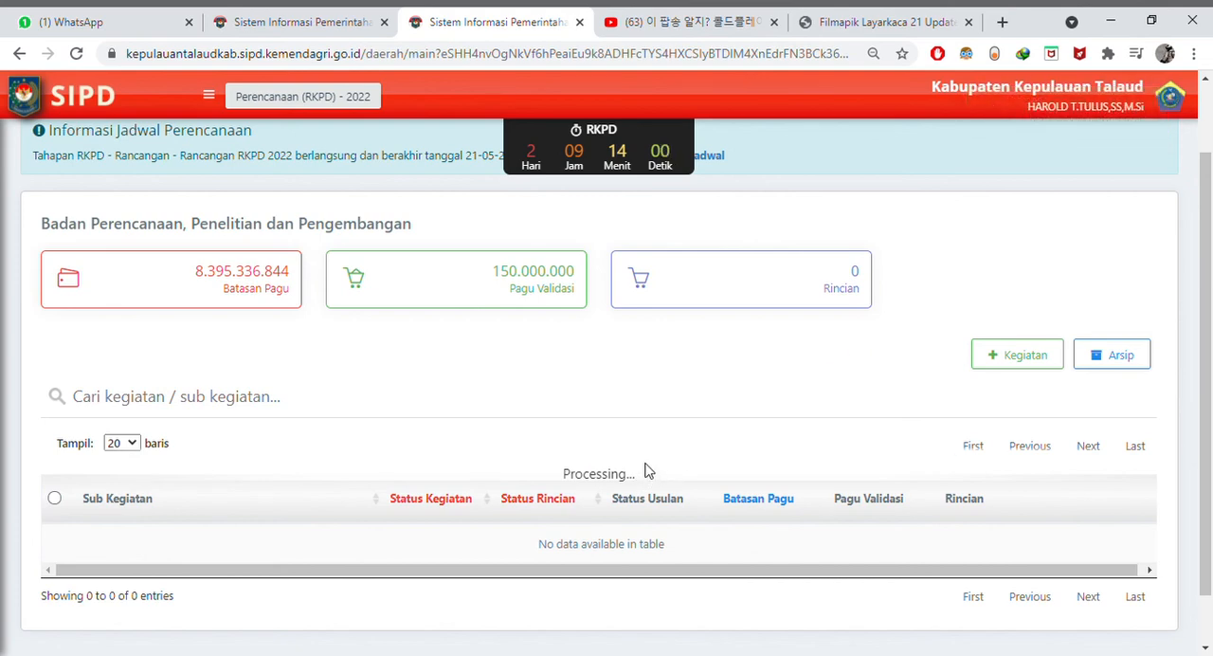
- Review the saved Sub Kegiatan's row in the list, its available actions and the Pagu Validasi summary
{"action": "scroll", "coordinate": [663, 445], "scroll_direction": "down", "scroll_amount": 3}
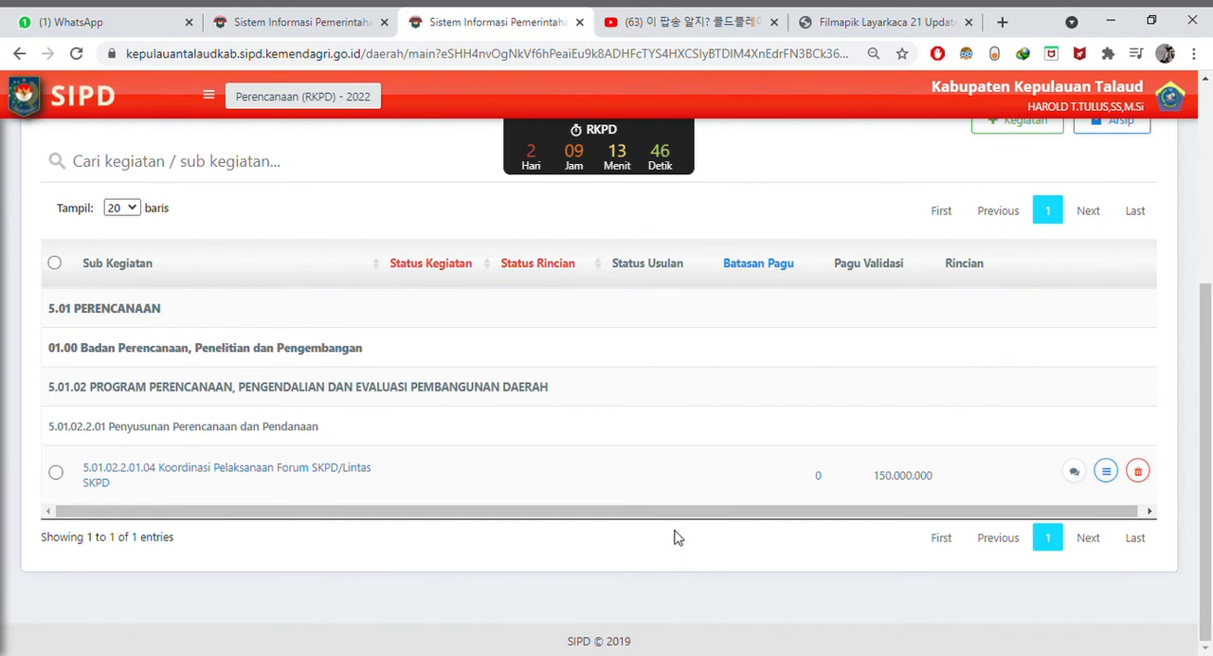
{"action": "left_click_drag", "start_coordinate": [671, 517], "coordinate": [921, 509]}
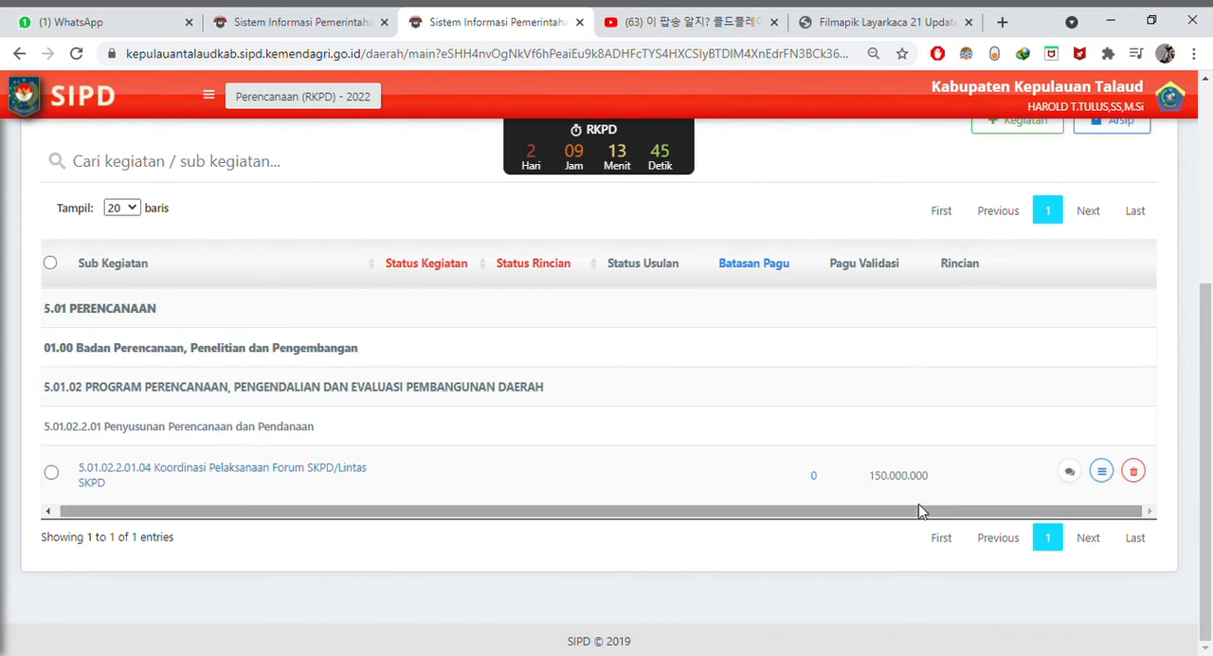
{"action": "left_click", "coordinate": [1104, 476]}
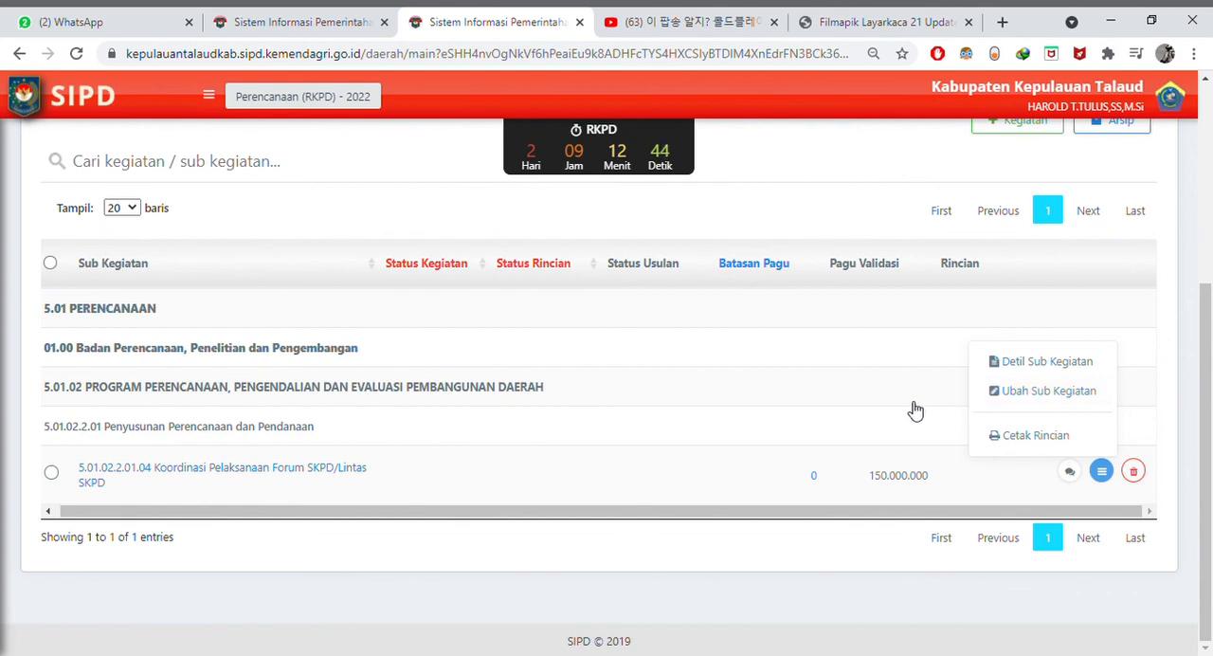
{"action": "left_click", "coordinate": [903, 492]}
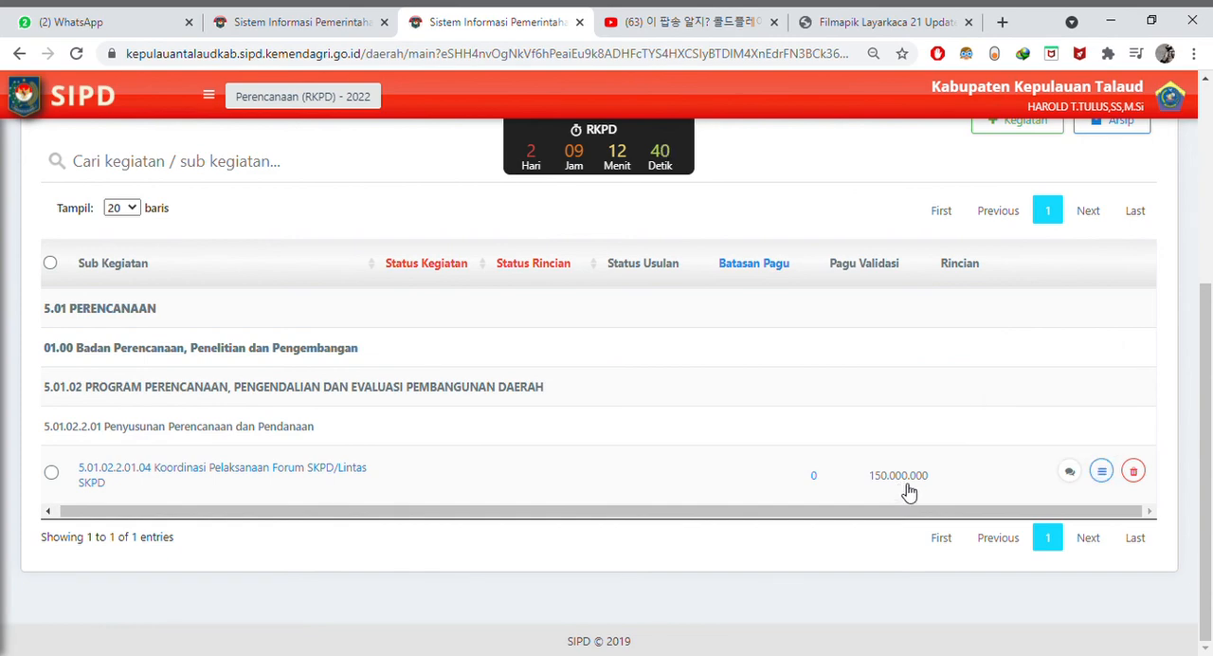
{"action": "scroll", "coordinate": [853, 298], "scroll_direction": "up", "scroll_amount": 2}
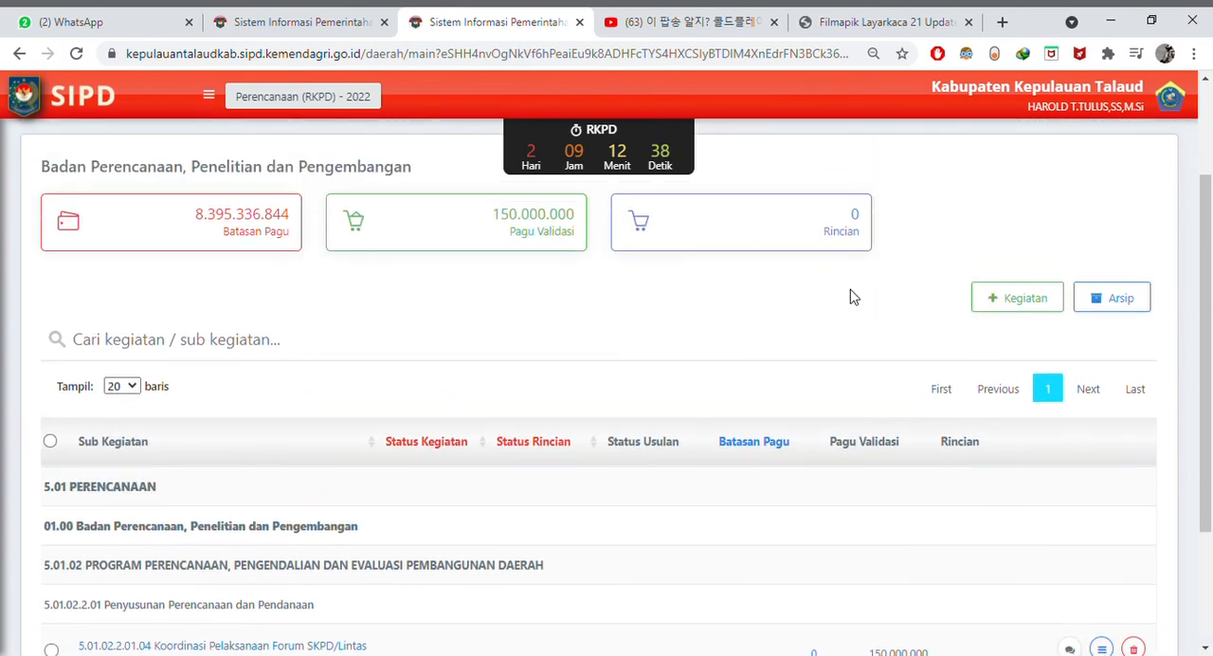